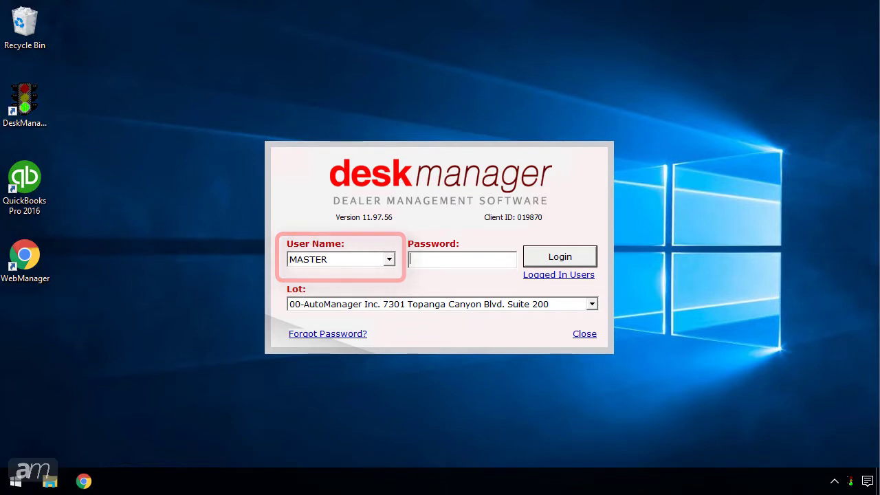
Log in to the dealership lot as MASTER, keeping the preselected user and lot
left_click(542, 257)
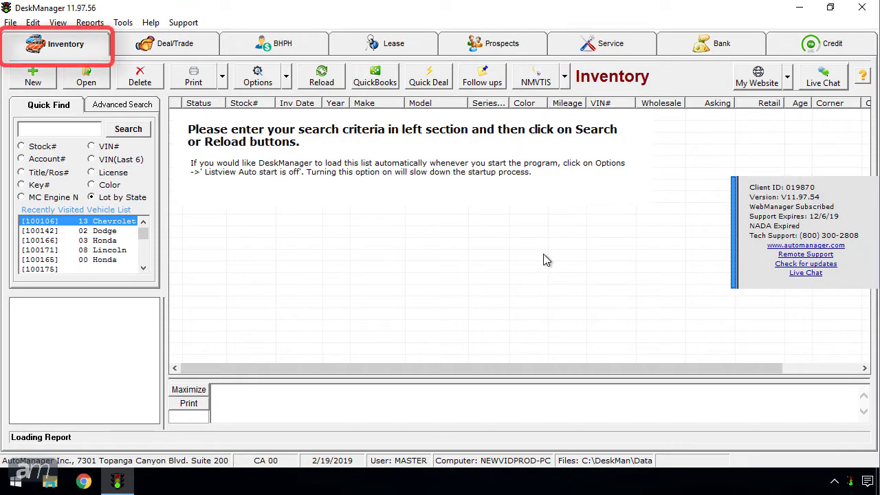
Dismiss the client support information side panel
left_click(733, 238)
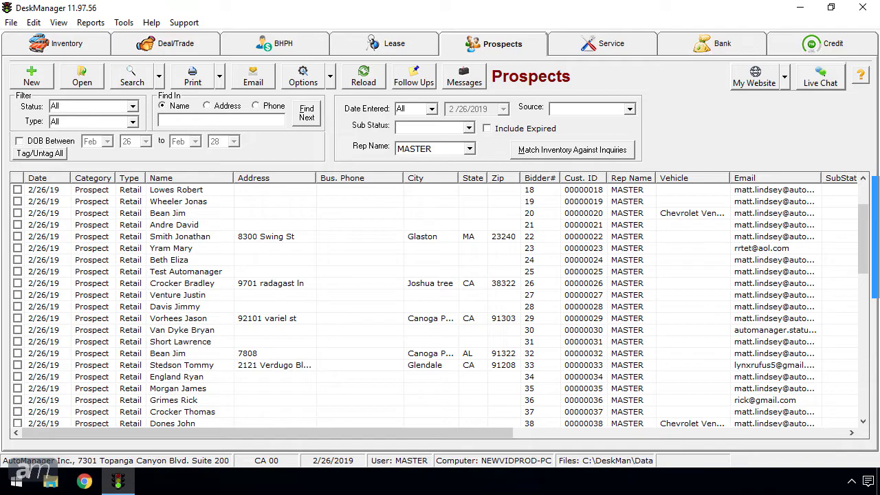
Switch to the Service Invoices list to review it
left_click(602, 43)
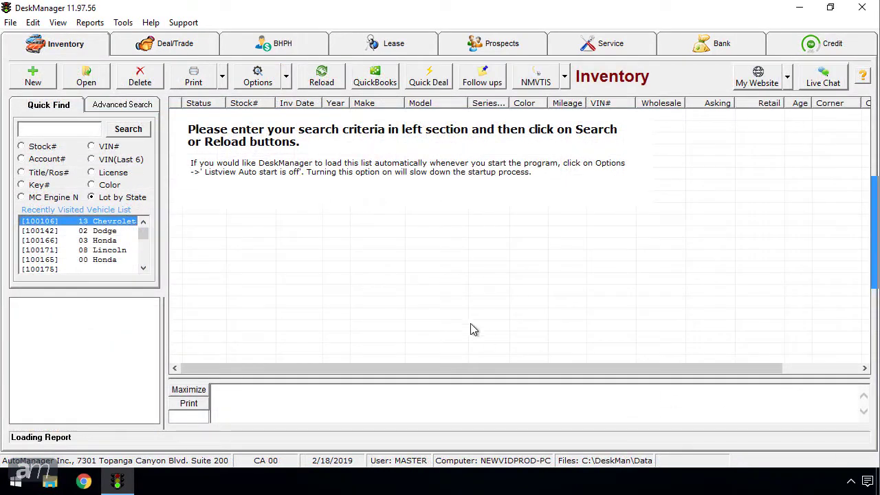
Open DeskManager Setup from the File menu, landing on User Security
left_click(11, 22)
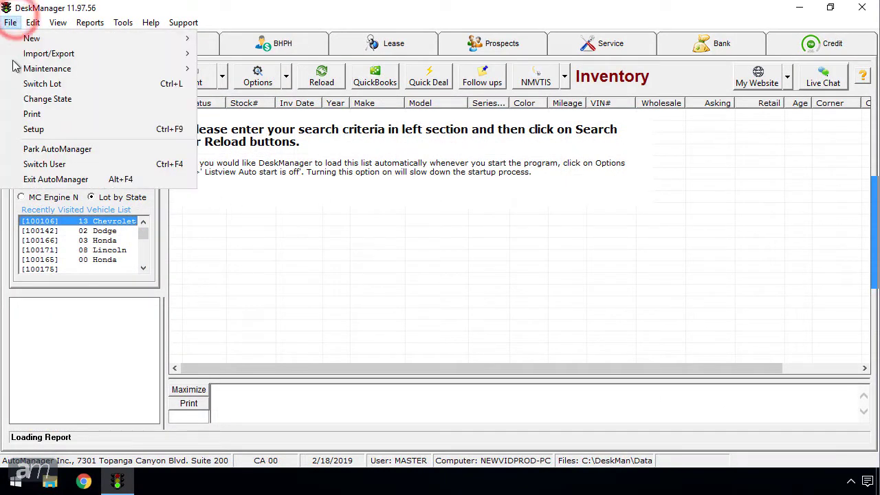
left_click(15, 130)
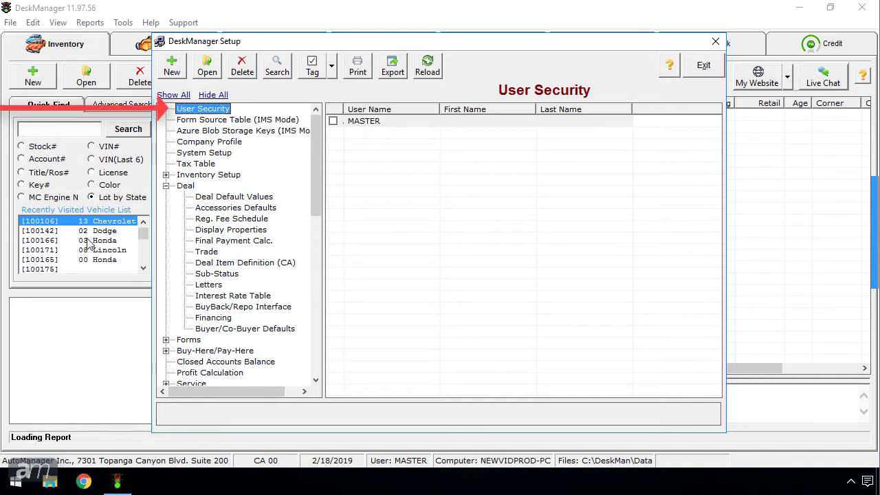
Set and confirm a new password for the MASTER user, save it, and exit the record
double_click(370, 120)
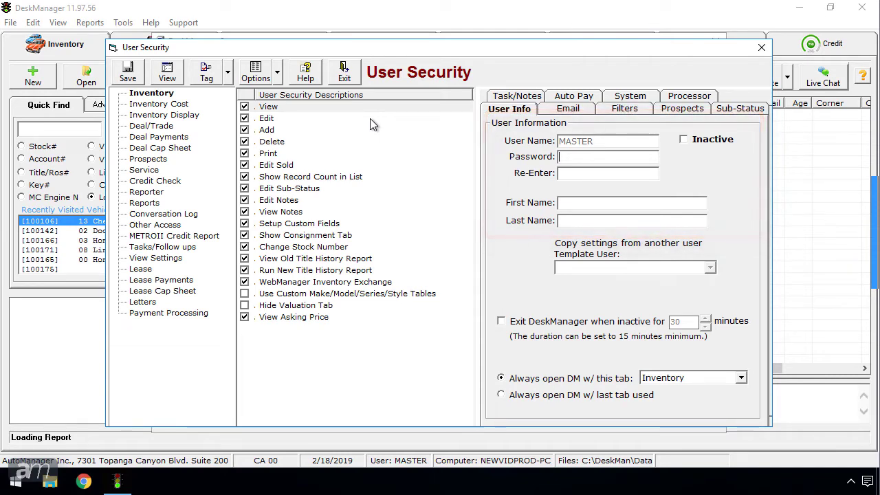
left_click(575, 157)
type("*****")
left_click(591, 176)
type("*****")
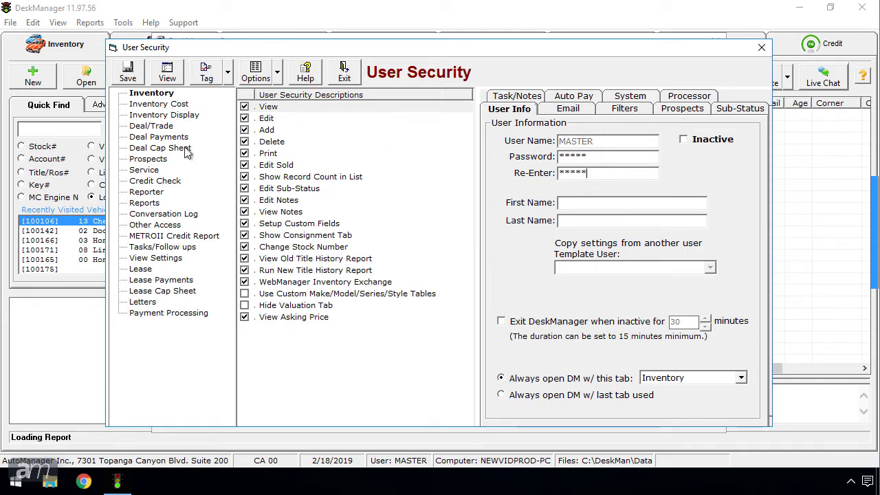
left_click(129, 74)
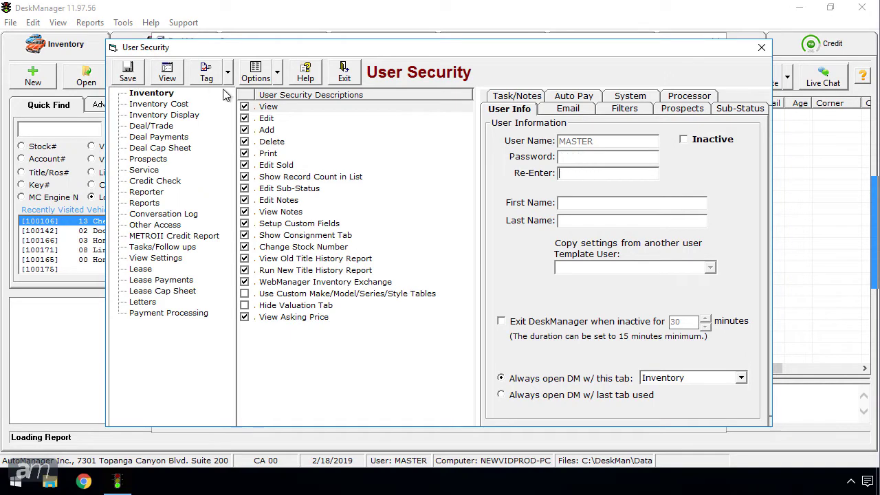
left_click(333, 76)
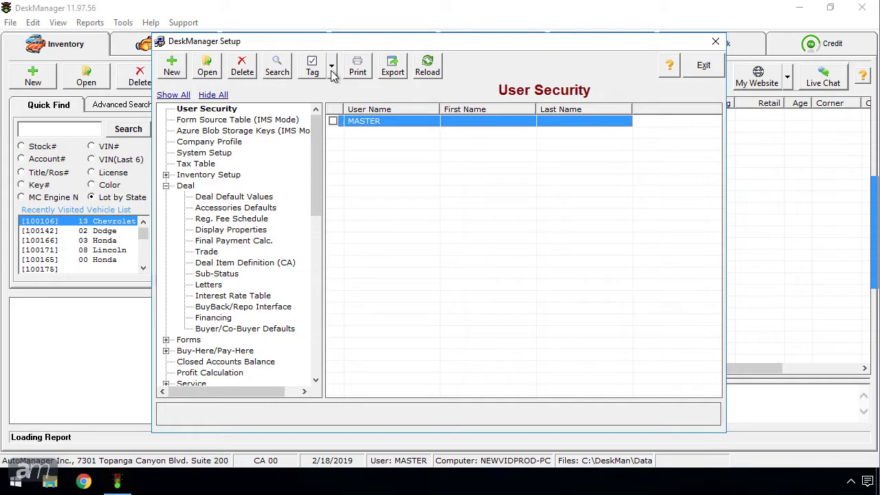
Create and save a new user account with its user name, after checking template users
left_click(172, 69)
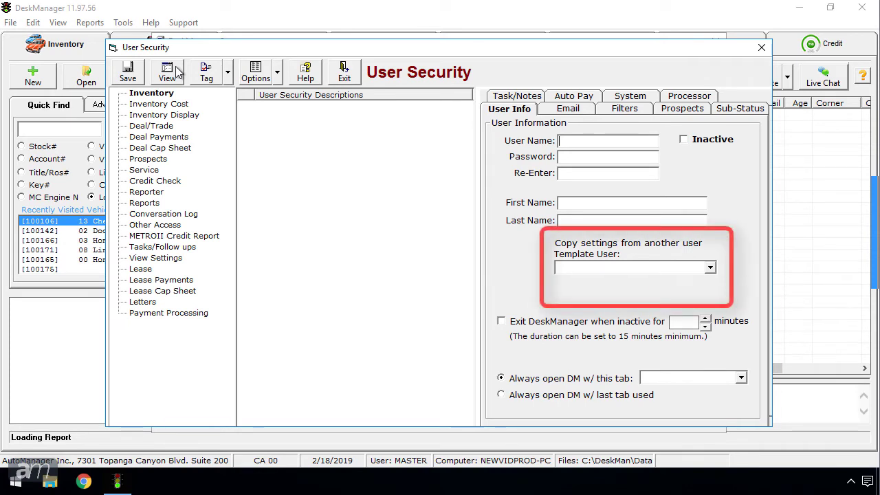
left_click(710, 268)
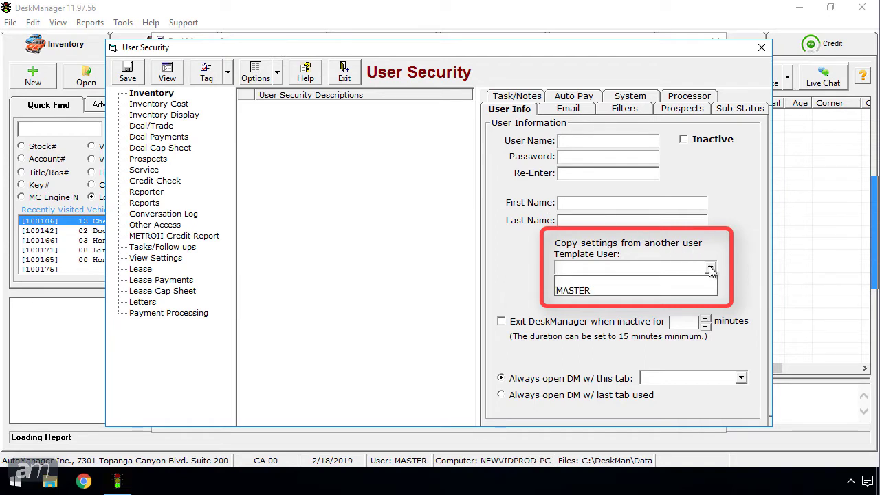
left_click(597, 141)
type("Jim")
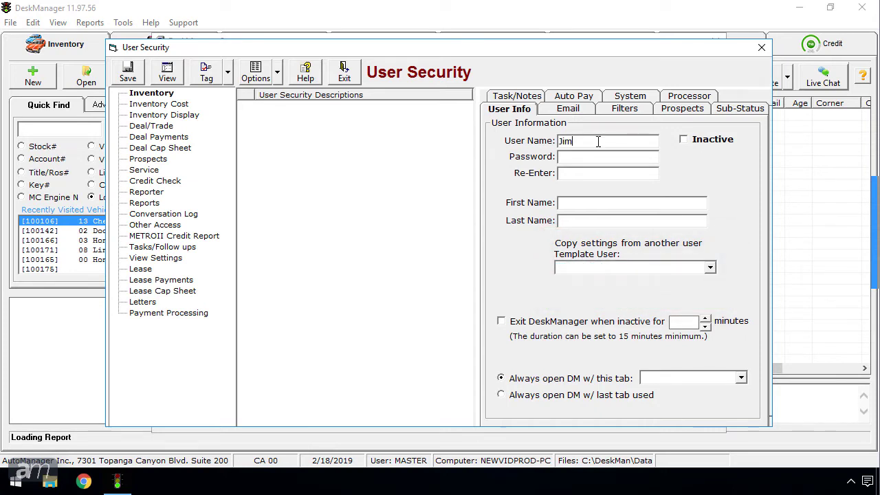
left_click(119, 69)
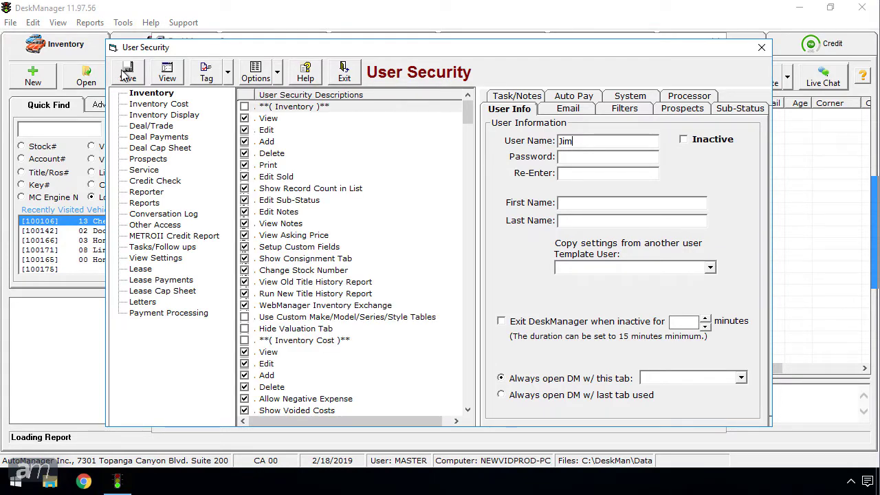
Review the new user's Inventory Cost, Inventory Display and Deal/Trade permissions
left_click(141, 105)
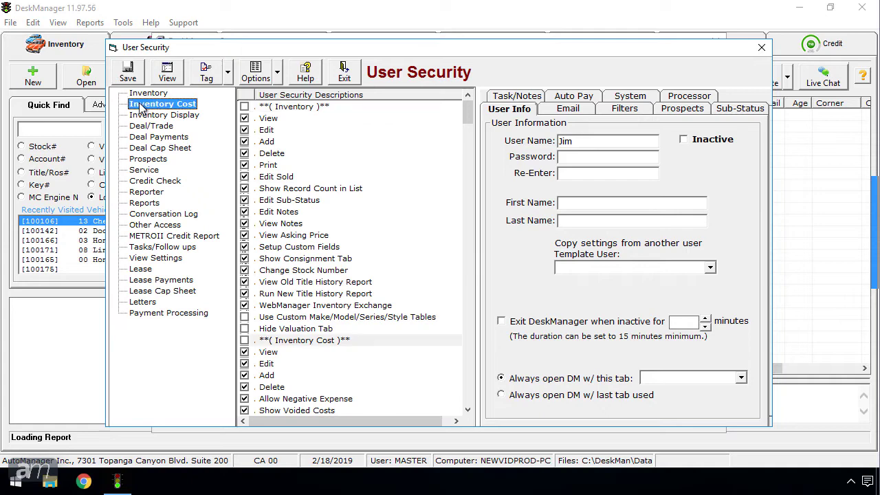
left_click(138, 117)
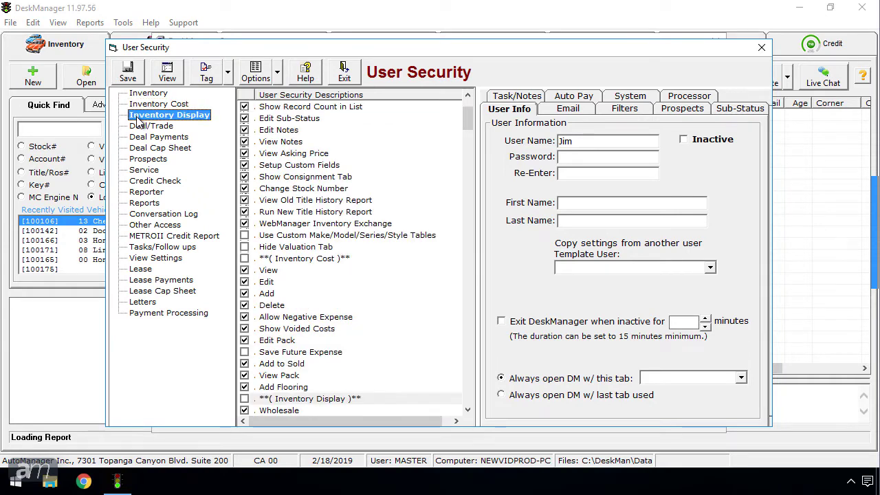
left_click(138, 130)
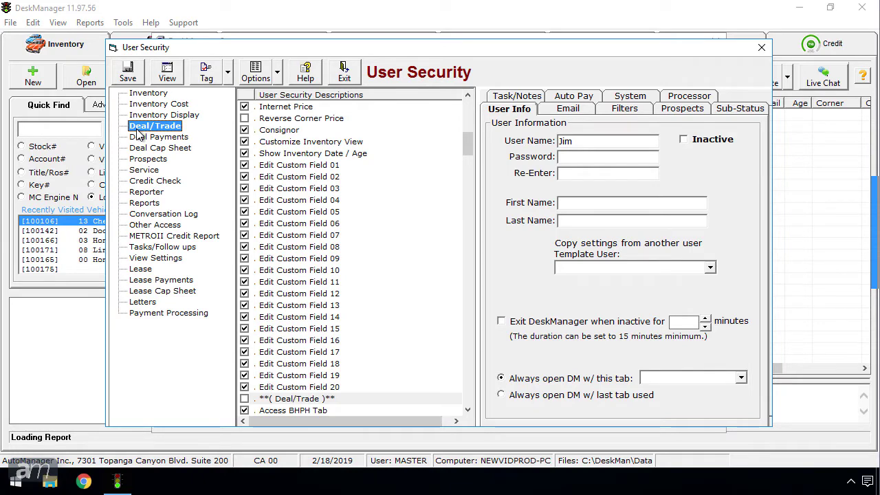
Exit the user record and open Deal Default Values: doc prep 80.00, county 247, license 2%
left_click(343, 72)
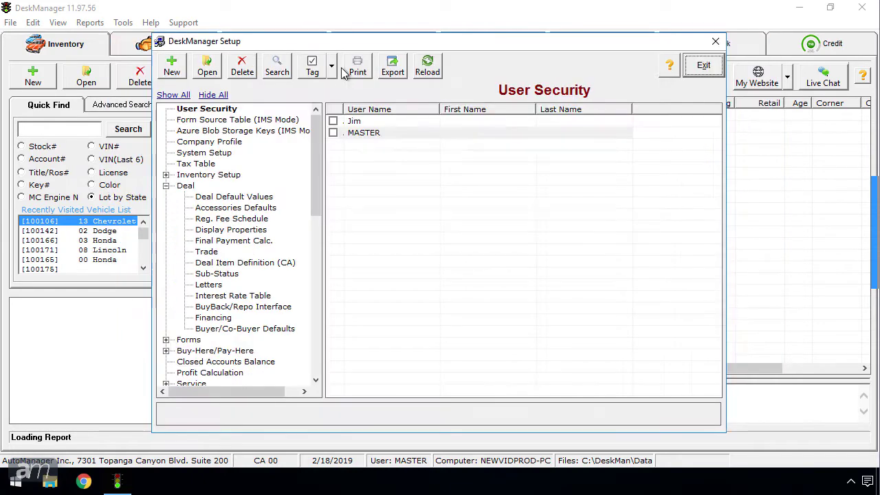
left_click(184, 186)
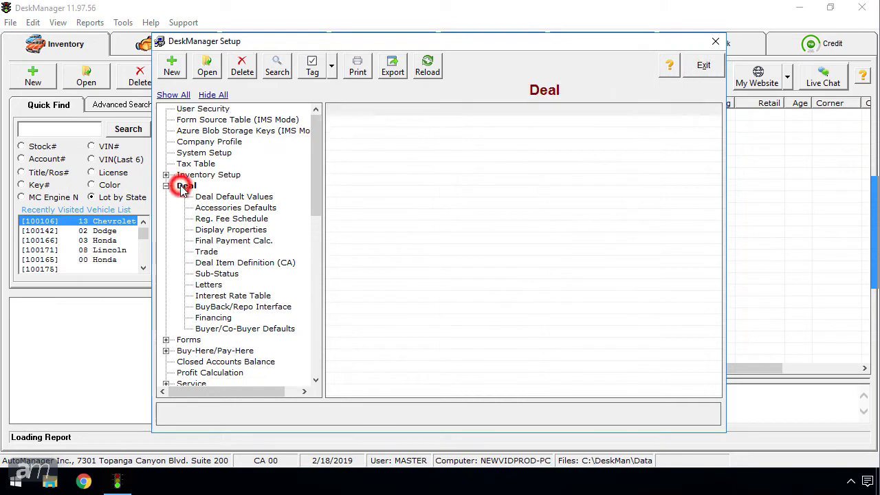
double_click(214, 197)
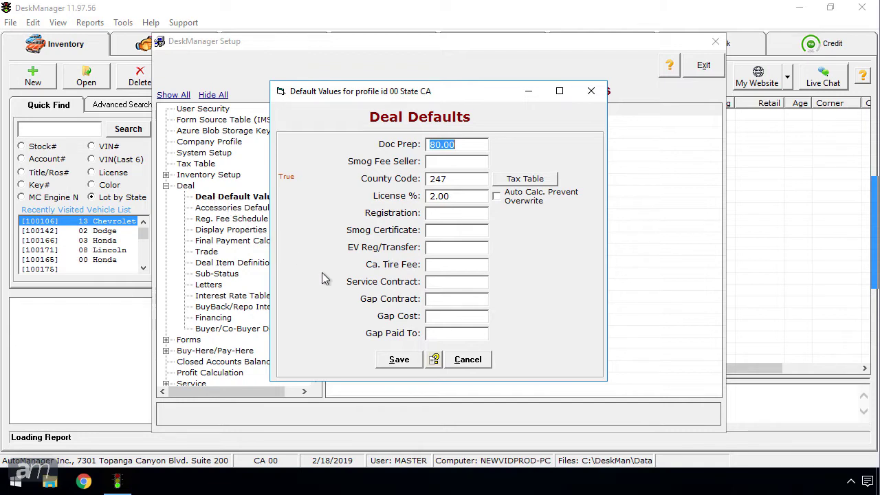
Save the deal defaults, then save Stock Numbers settings with next stock number 100173
left_click(396, 358)
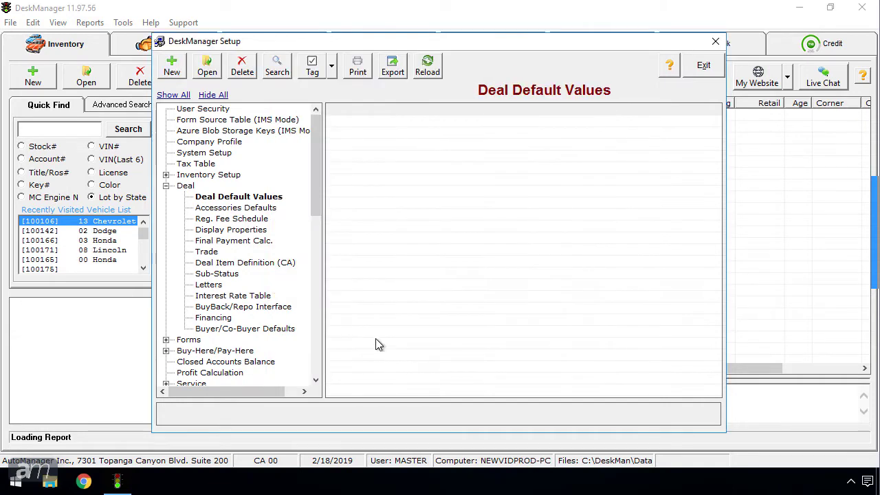
left_click(165, 175)
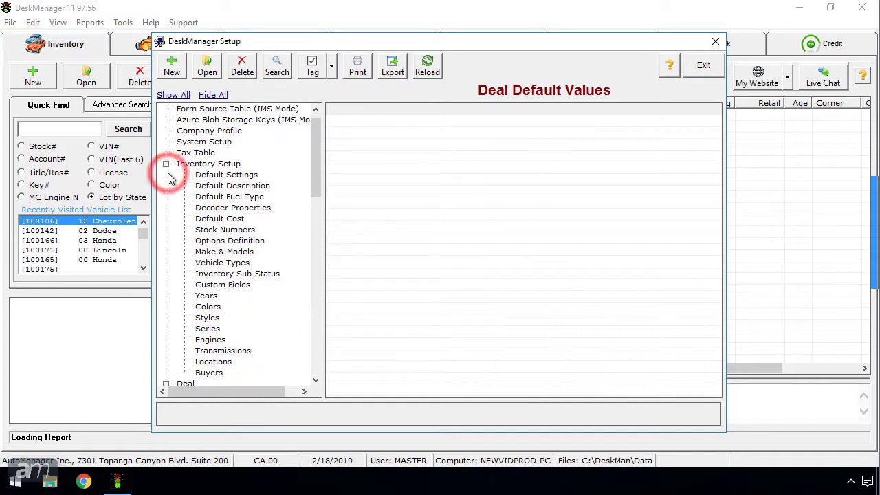
left_click(201, 230)
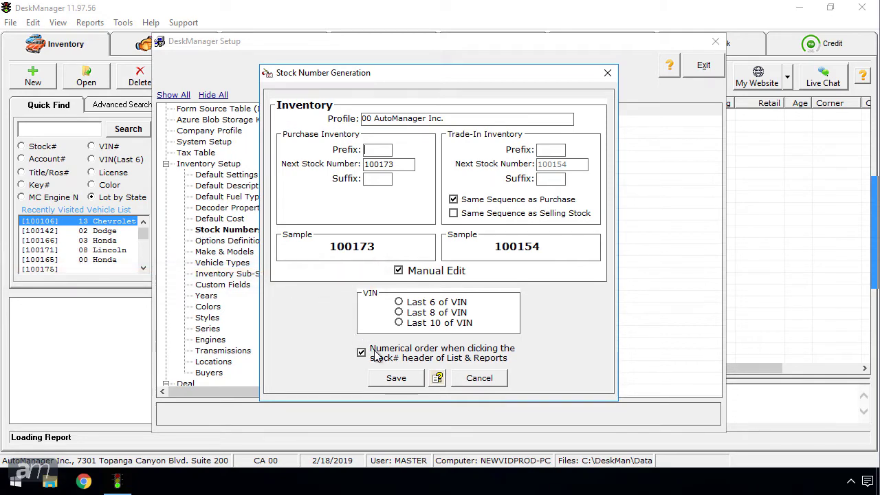
left_click(395, 378)
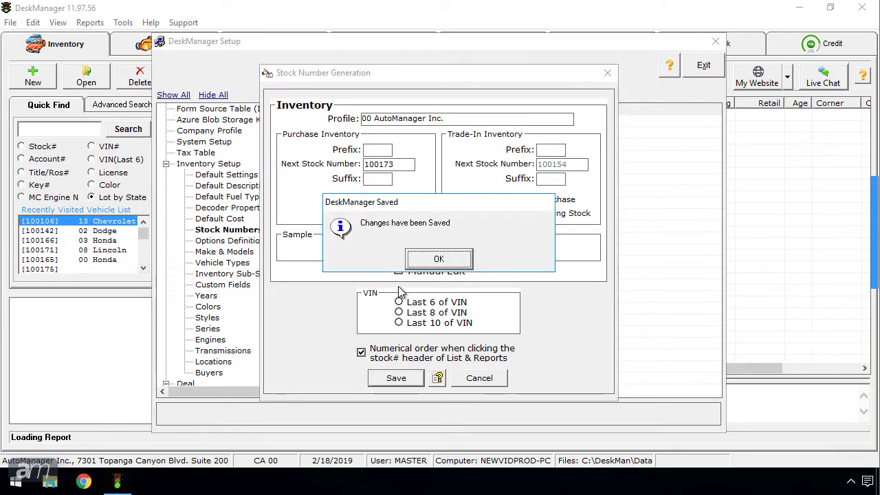
left_click(413, 264)
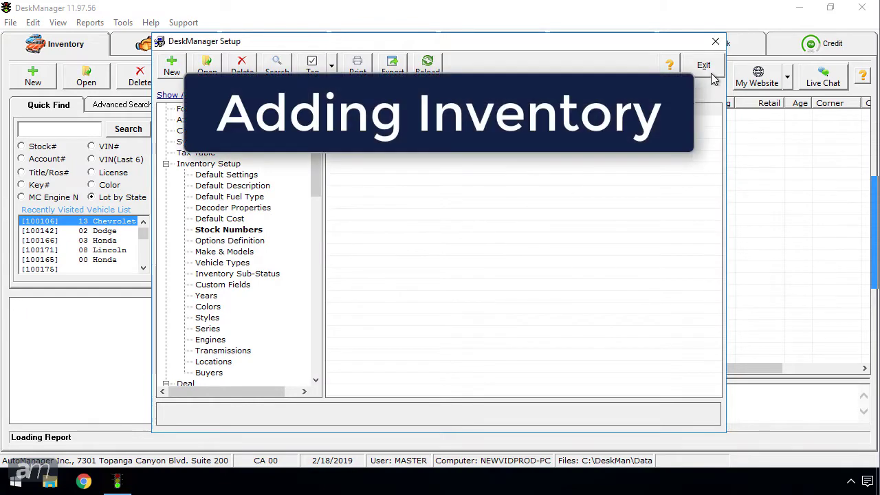
Add a new inventory vehicle with VIN 3GCPCREC3EG178405 and generated stock number 100176
left_click(712, 74)
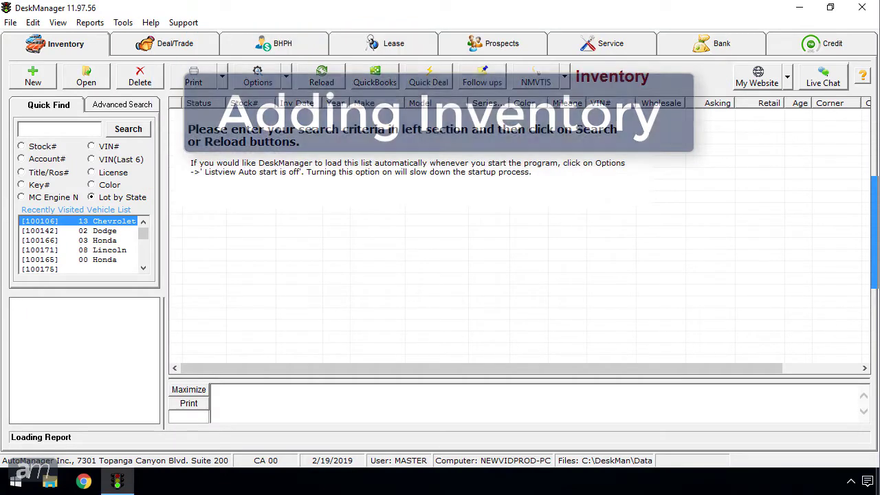
left_click(48, 81)
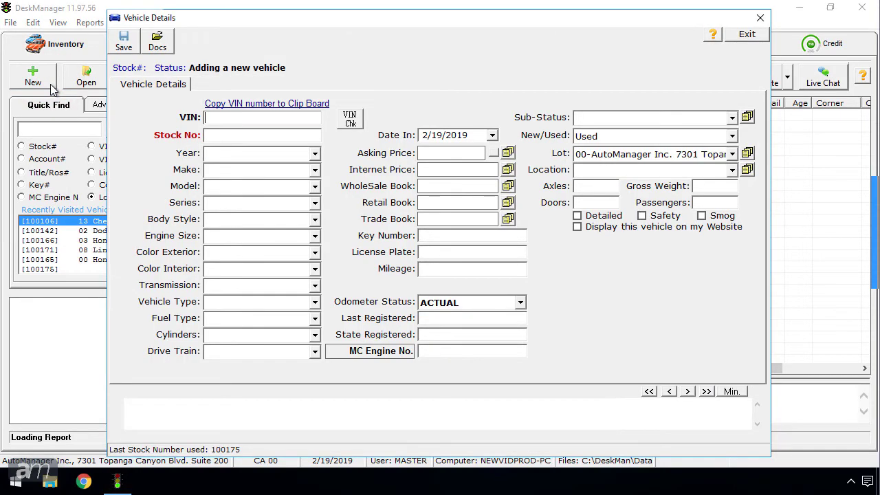
left_click(220, 118)
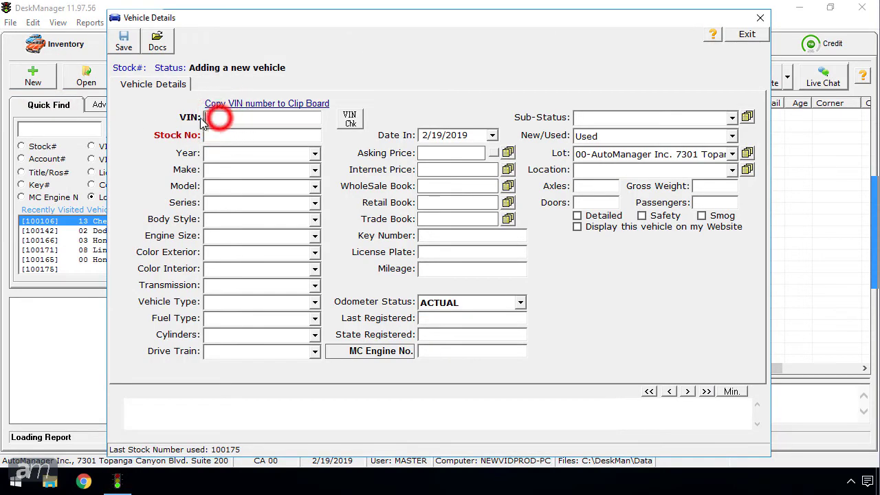
type("3GCPCREC3EG178405")
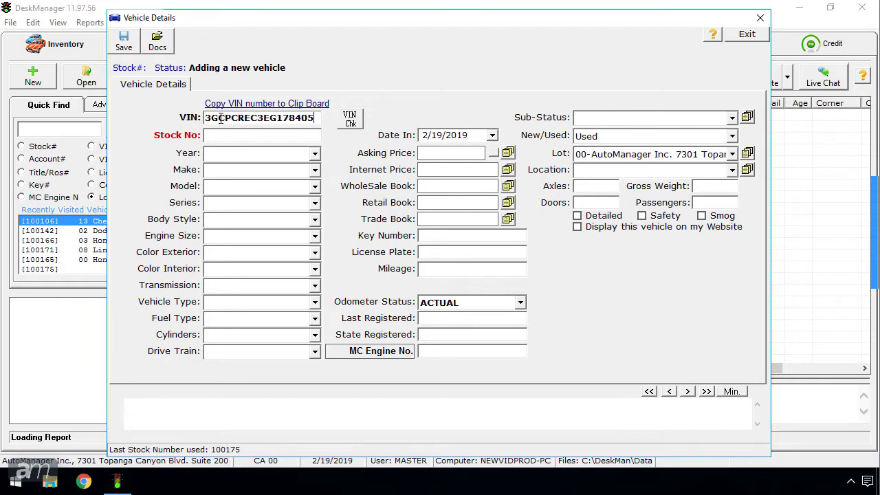
left_click(349, 121)
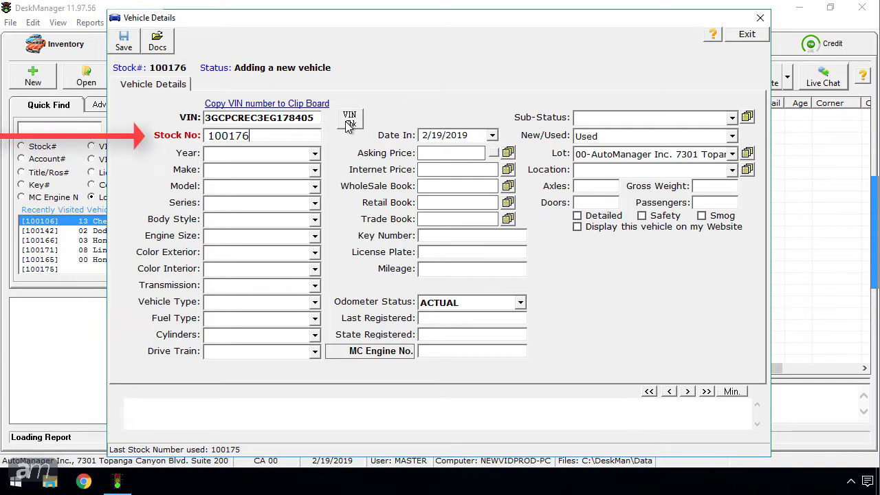
Decode the VIN as a 2014 Chevrolet Silverado 1500 LT Z71 5.8 ft crew cab
left_click(348, 123)
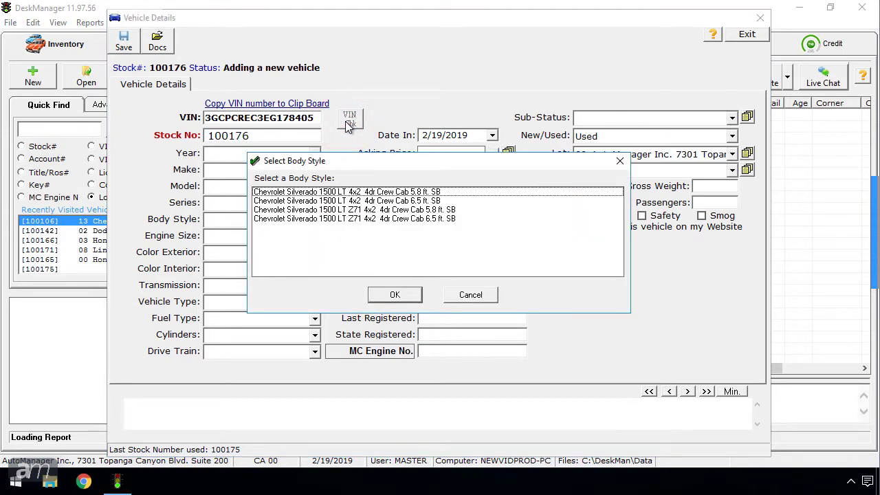
left_click(370, 211)
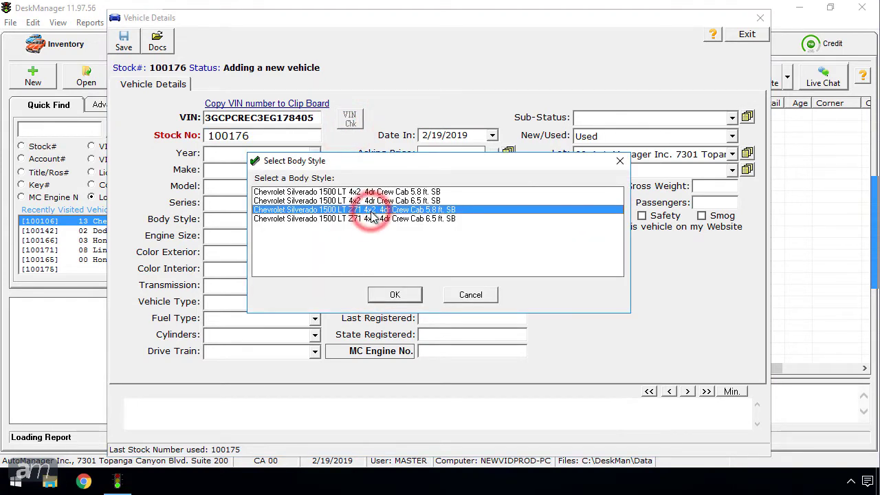
left_click(382, 297)
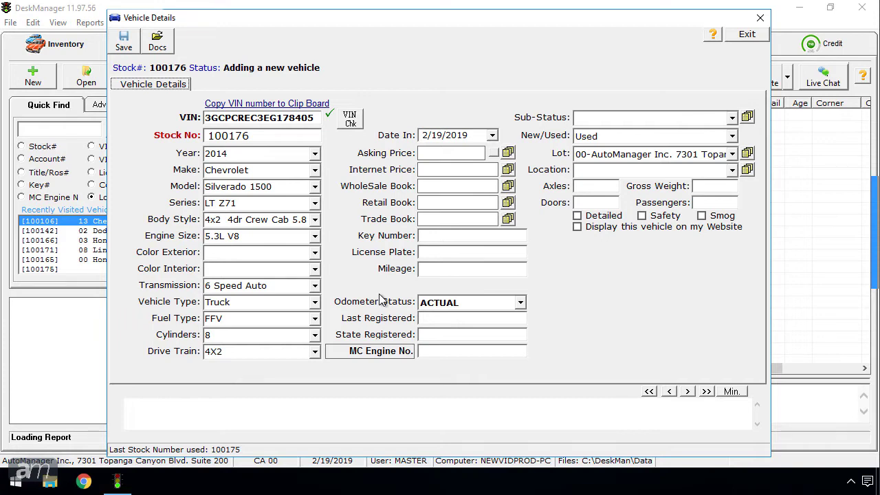
Enter asking price 10,000, internet price 9,000 and mileage 15000
left_click(466, 158)
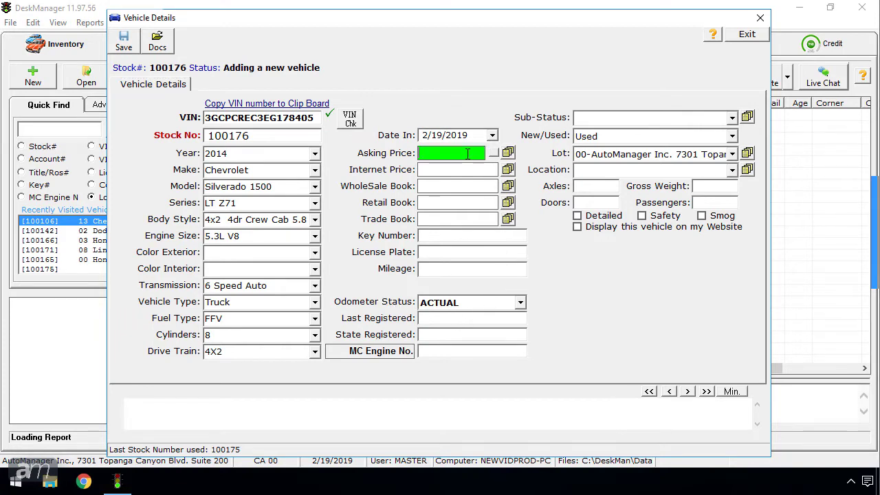
type("10000")
left_click(465, 168)
type("9000")
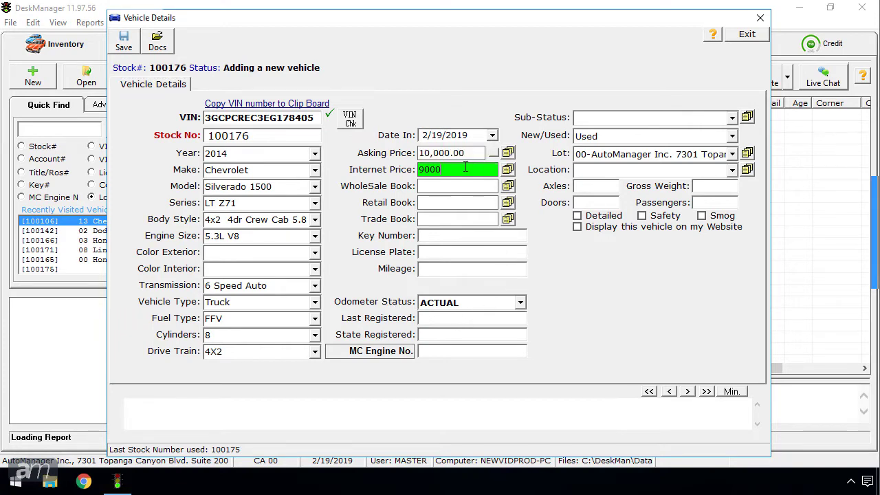
left_click(465, 268)
type("15000")
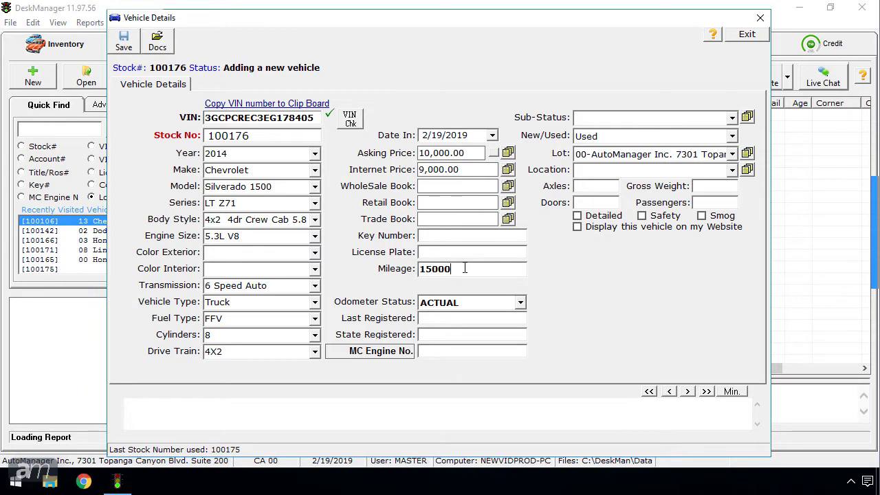
Save the 2014 Chevrolet Silverado, stock 100176, close its window, and reopen it from inventory
left_click(128, 43)
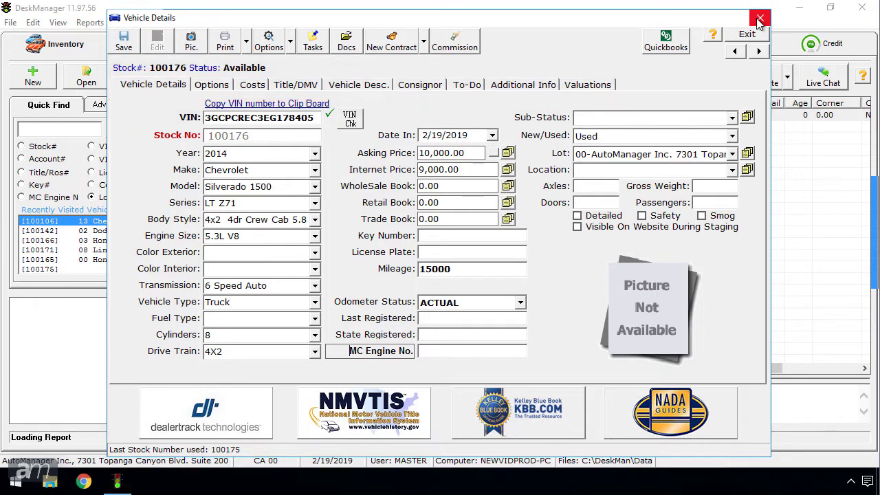
left_click(760, 18)
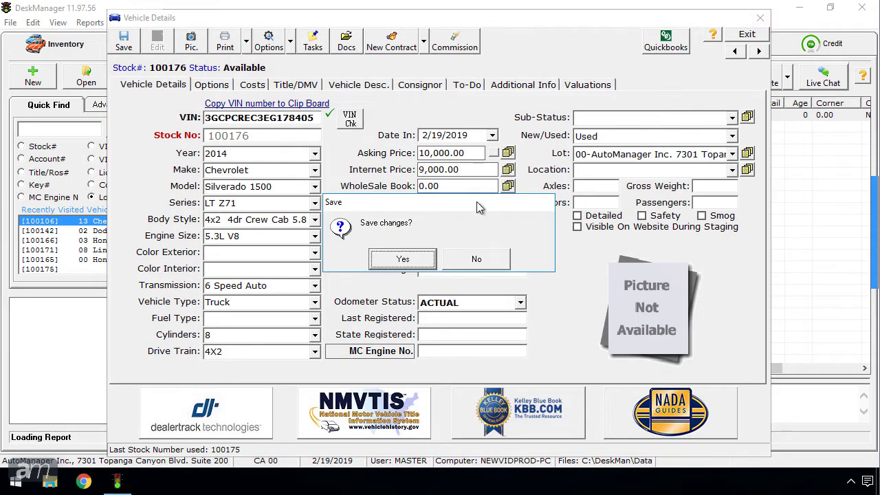
left_click(385, 260)
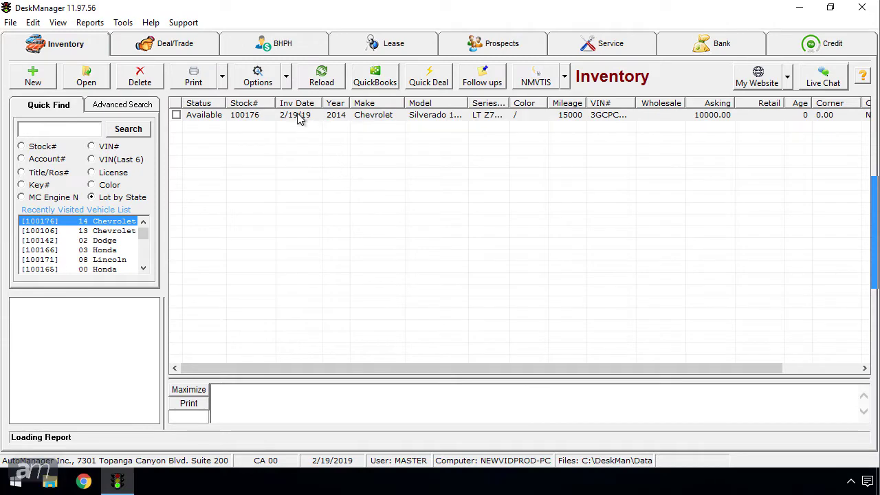
left_click(297, 115)
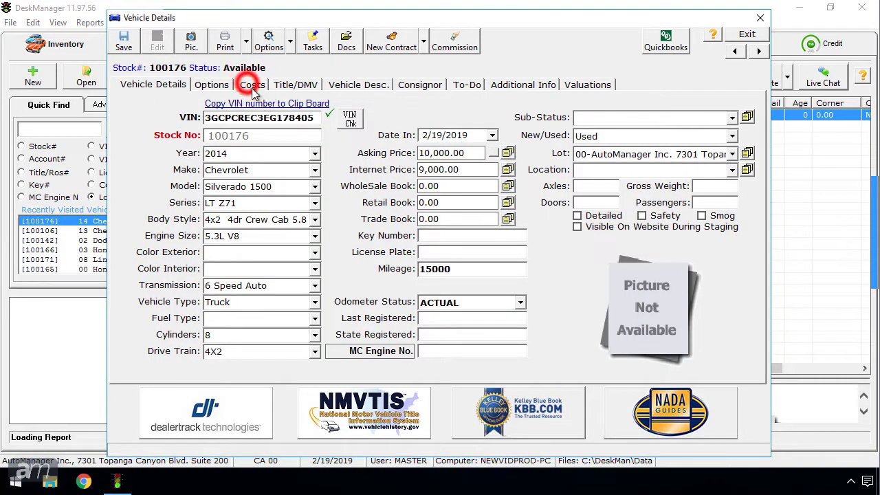
Add a 1,500.00 DETAIL expense from Andy's Auto Auctions, paid by Check, under Costs
left_click(251, 85)
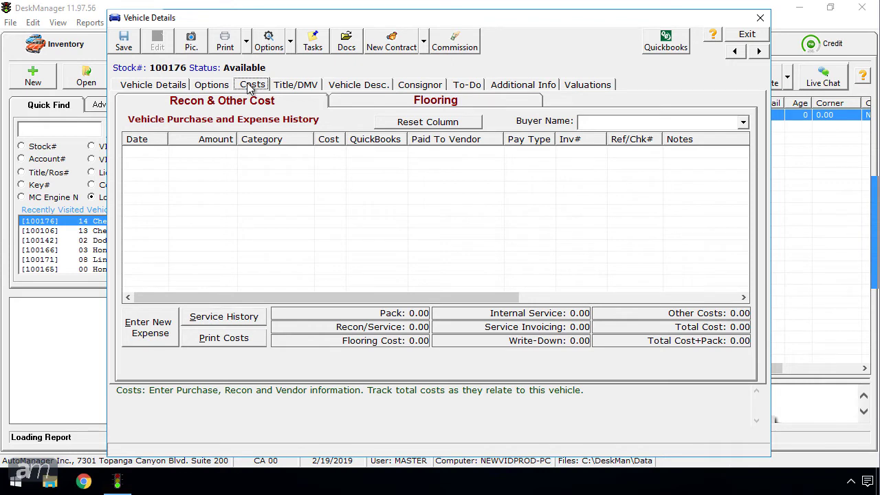
left_click(151, 332)
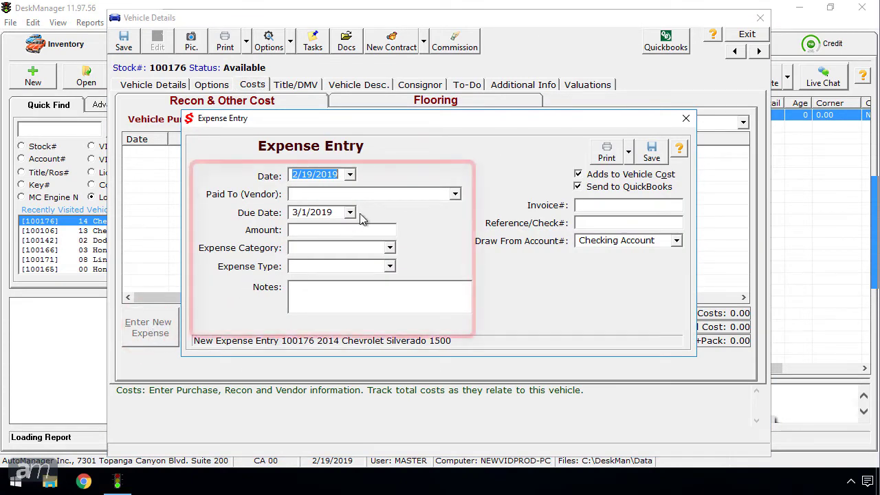
left_click(454, 193)
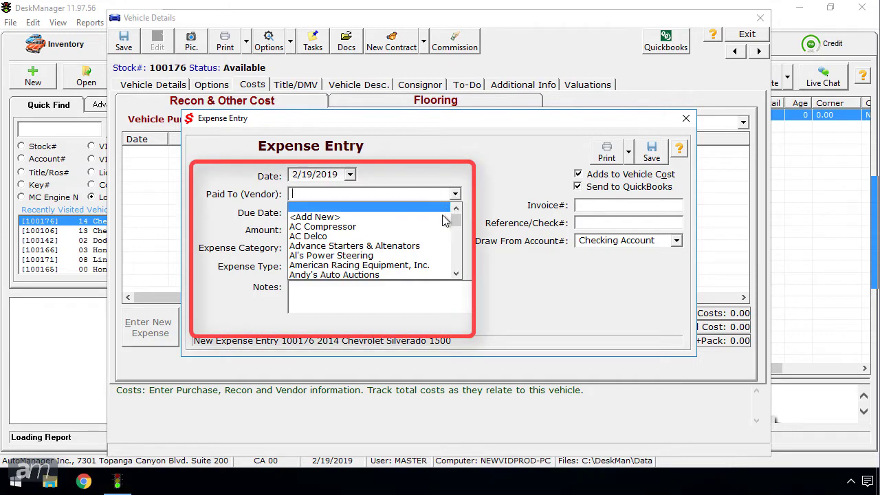
left_click(426, 274)
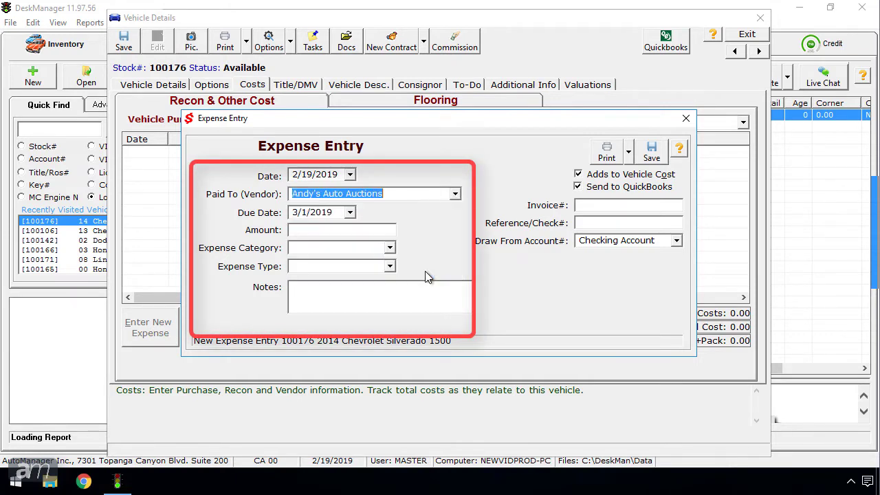
left_click(389, 232)
type("1500")
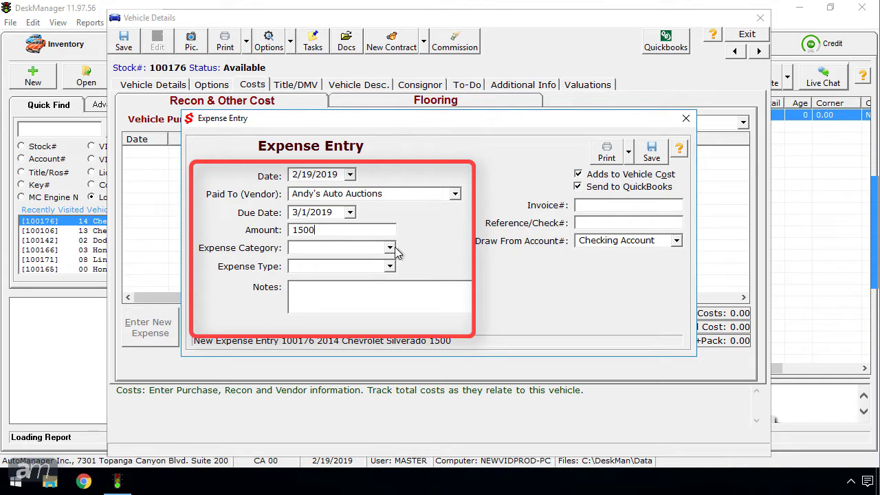
left_click(390, 249)
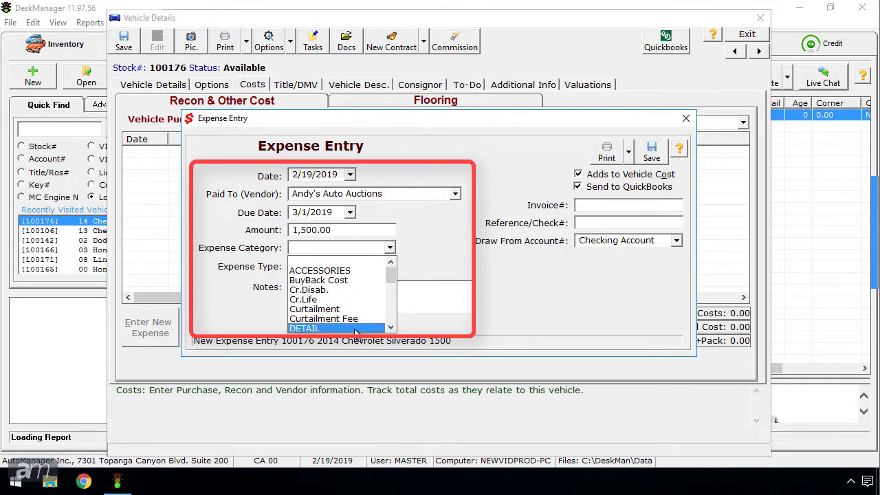
left_click(362, 328)
left_click(389, 266)
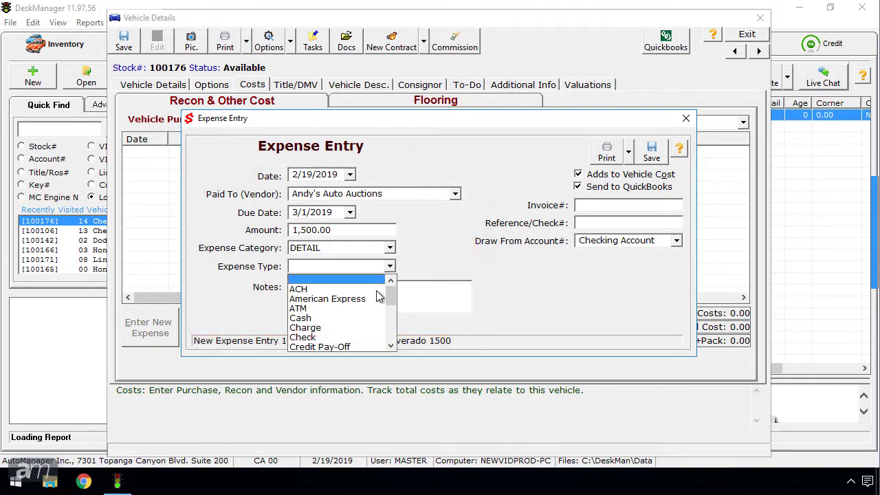
left_click(359, 337)
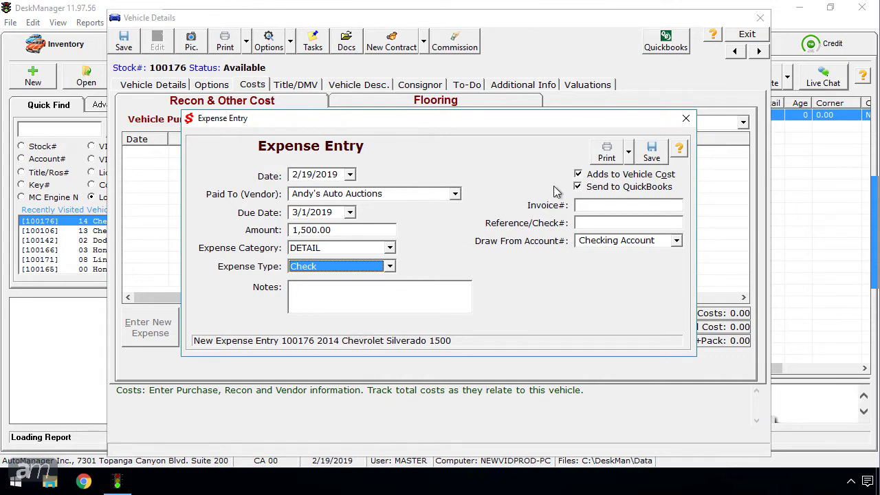
left_click(650, 156)
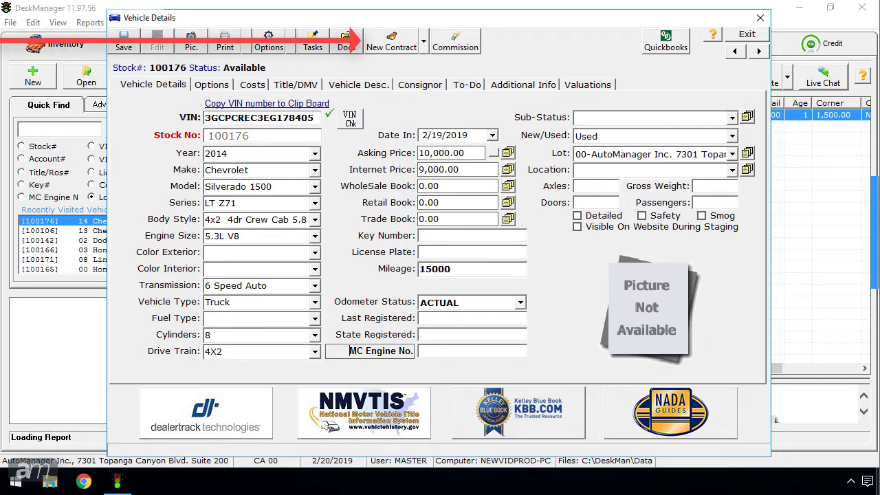
Leave the vehicle record, back out of File > New, and show the Deal/Trade list
left_click(397, 48)
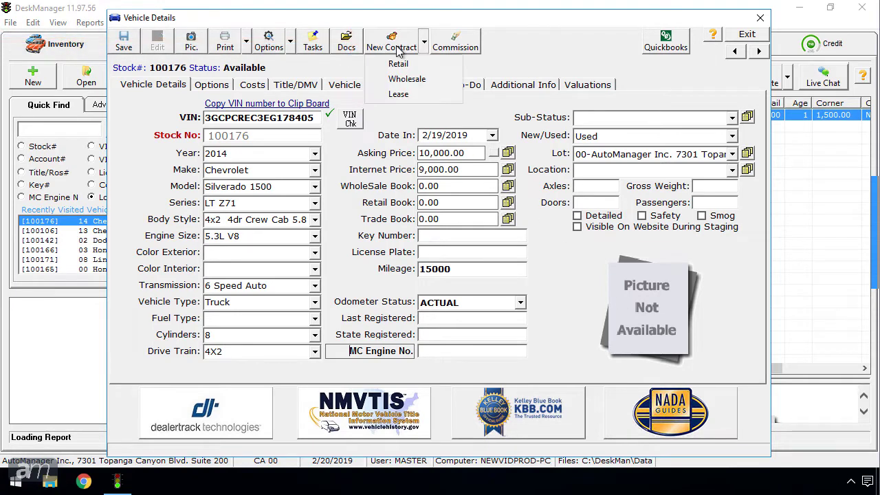
left_click(444, 95)
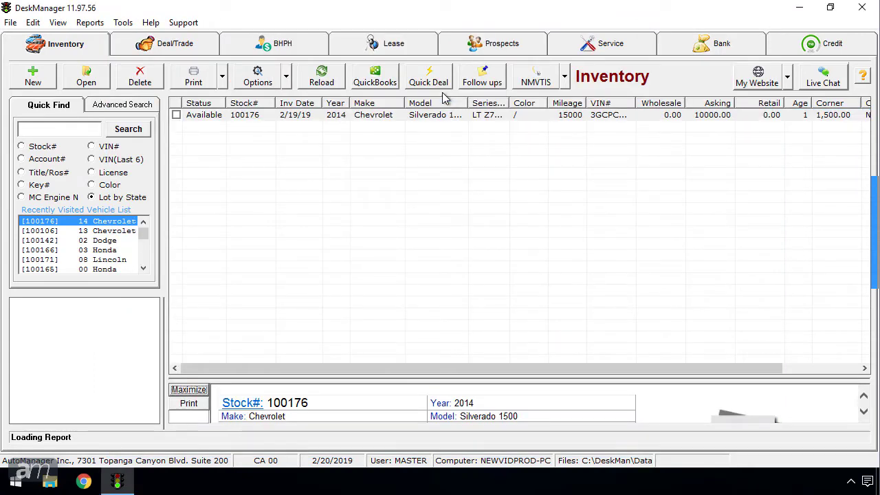
left_click(12, 23)
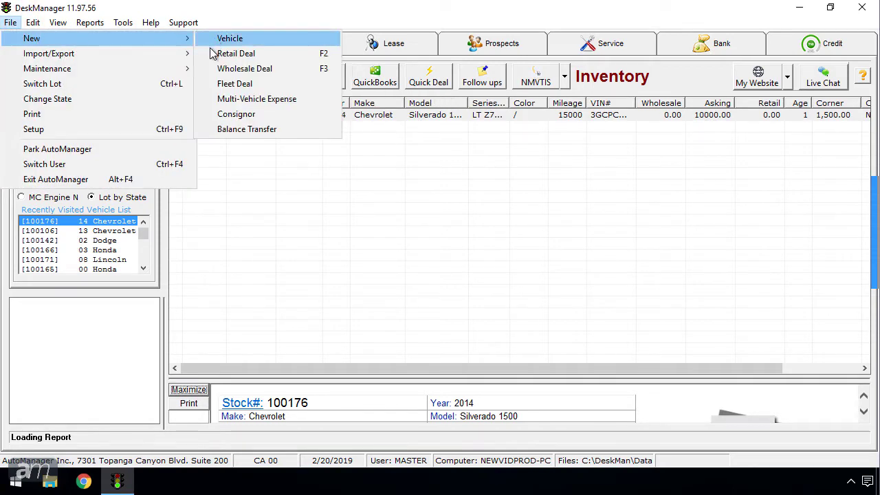
left_click(210, 70)
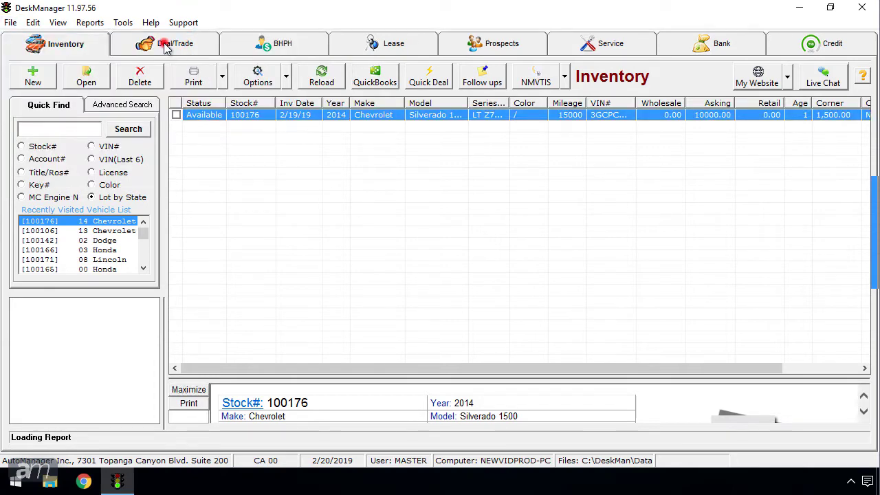
left_click(165, 45)
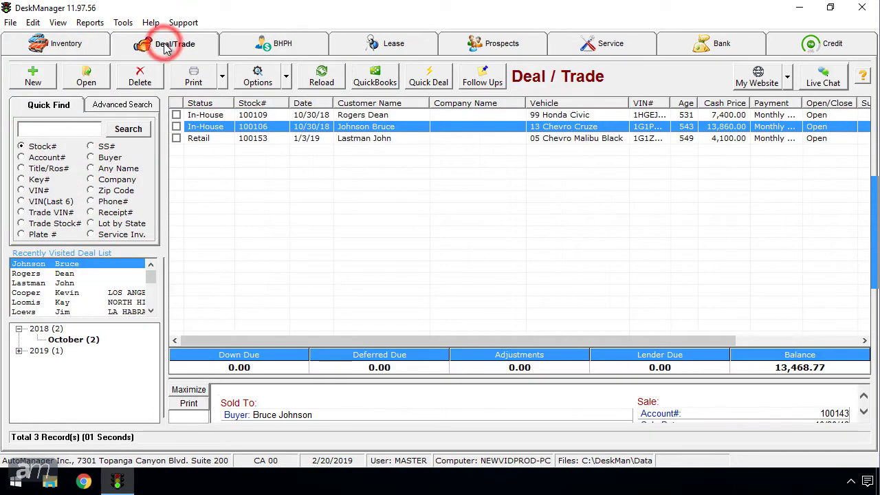
Create a new deal and load stock 100161, the 1997 Chevrolet C/K 2500, from inventory
left_click(34, 77)
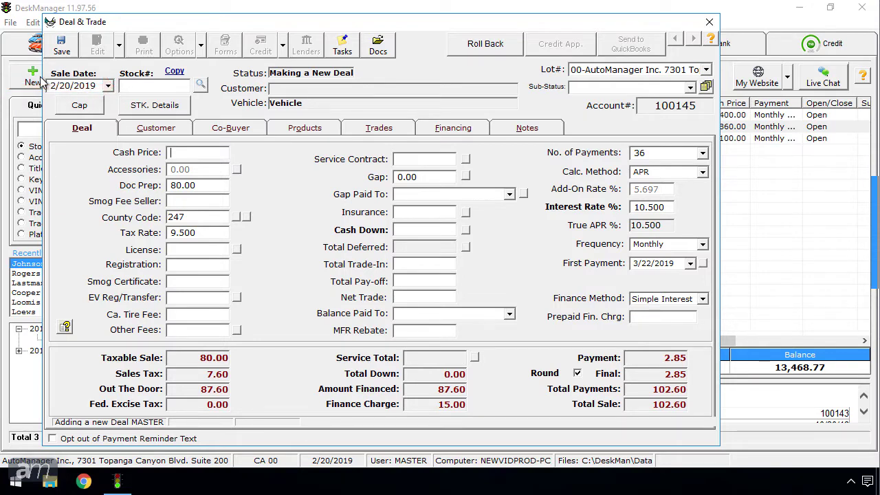
left_click(198, 88)
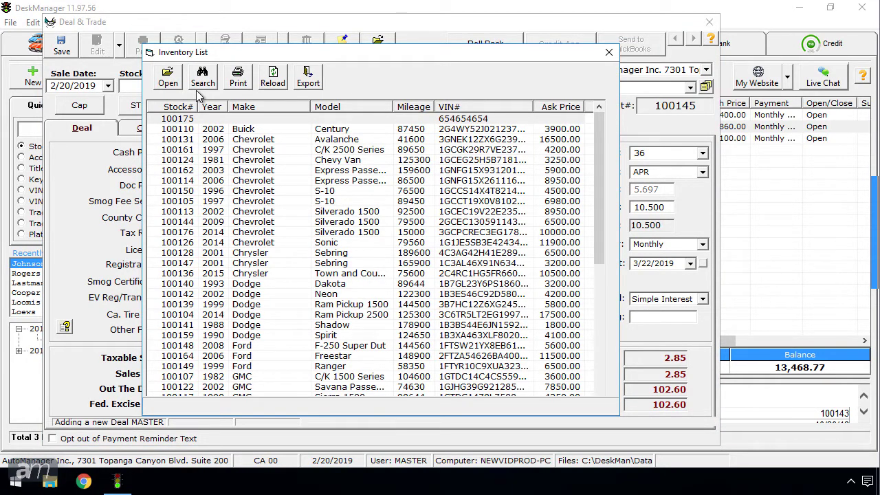
left_click(246, 150)
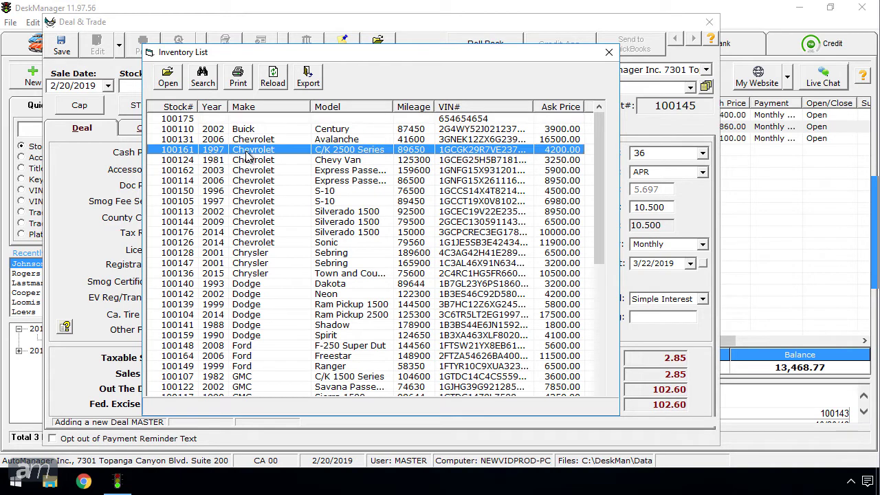
double_click(245, 150)
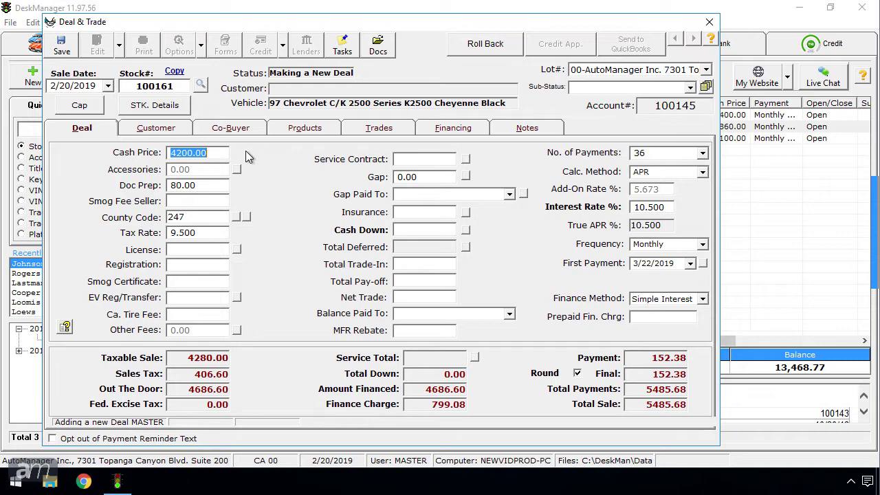
Open the new deal's Customer tab to enter the customer's first and last name
left_click(161, 133)
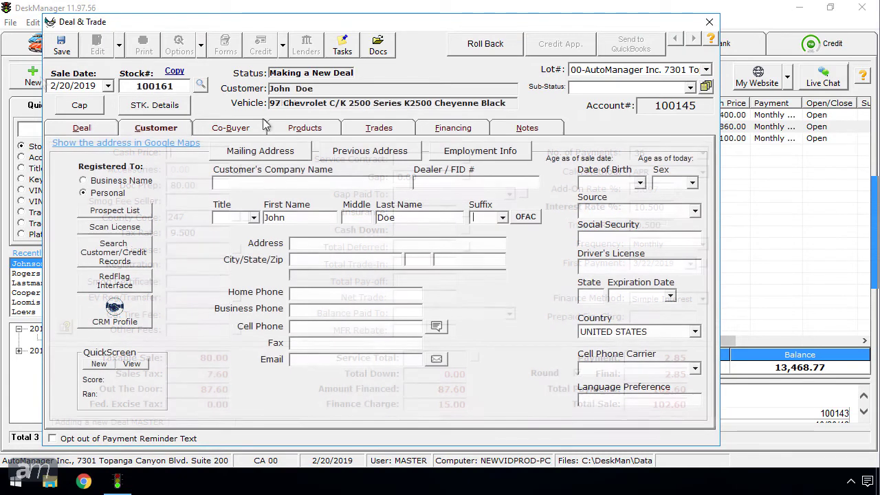
Save the deal with the Sold Retail save option
left_click(61, 45)
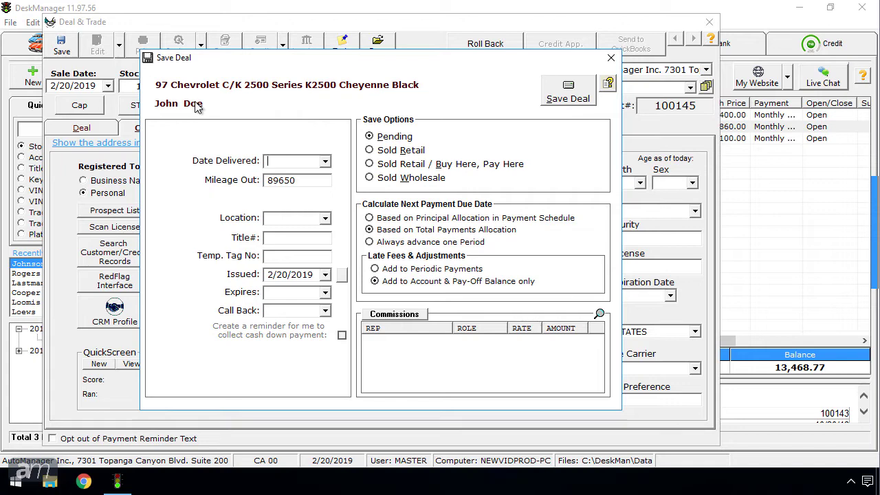
left_click(370, 150)
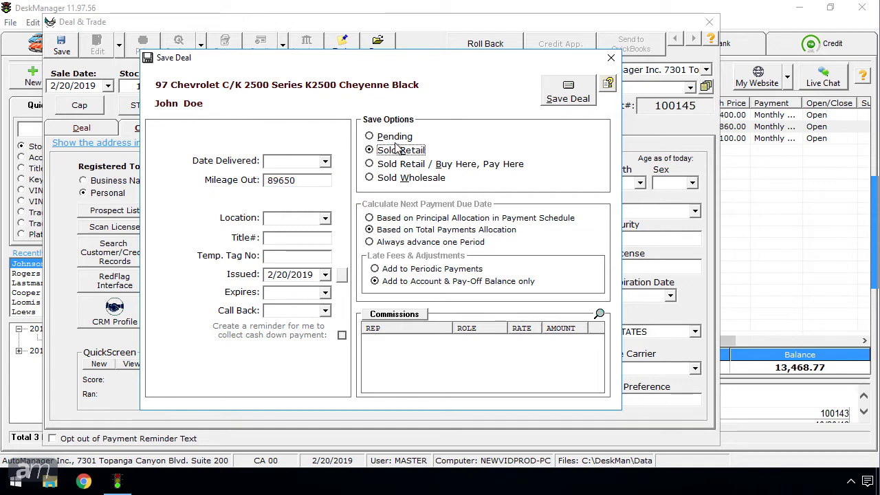
left_click(589, 95)
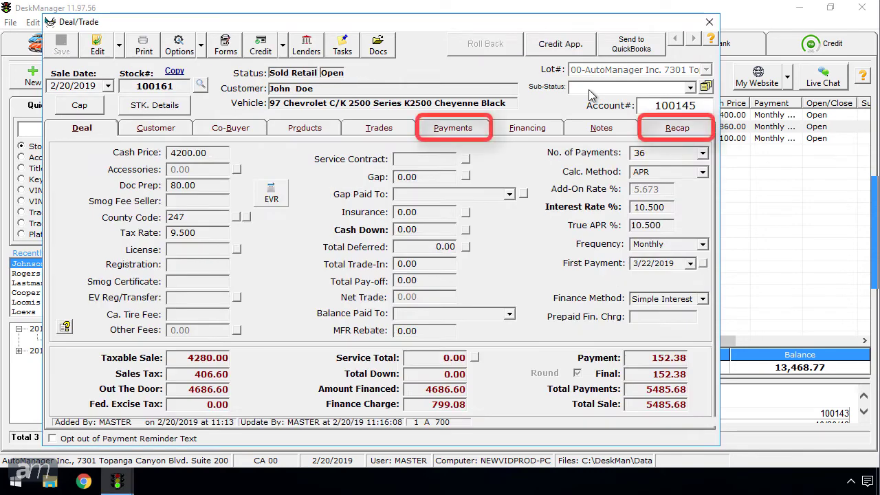
Reopen the sold deal from the refreshed list and unlock Edit Deal Structure by confirming 'yes'
left_click(708, 22)
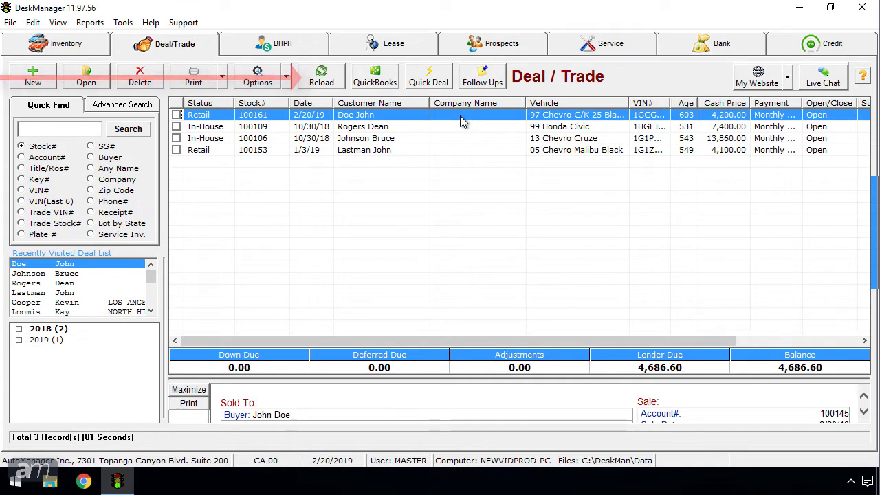
key("F5")
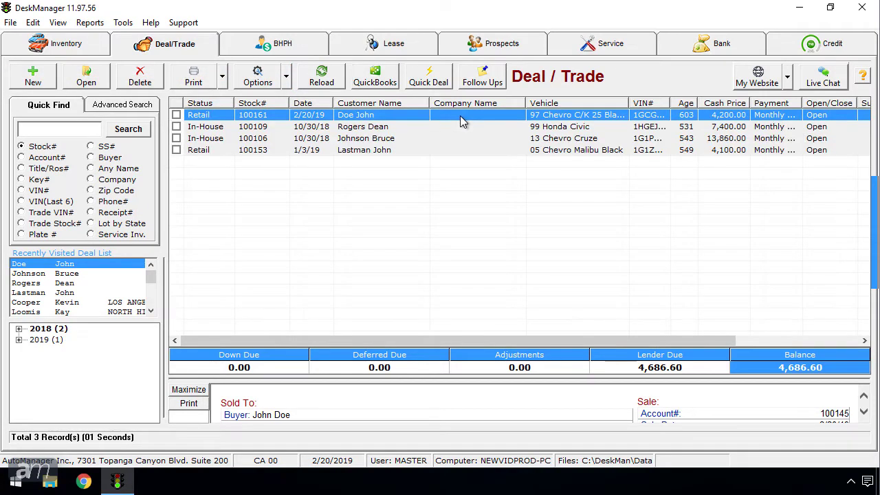
double_click(461, 117)
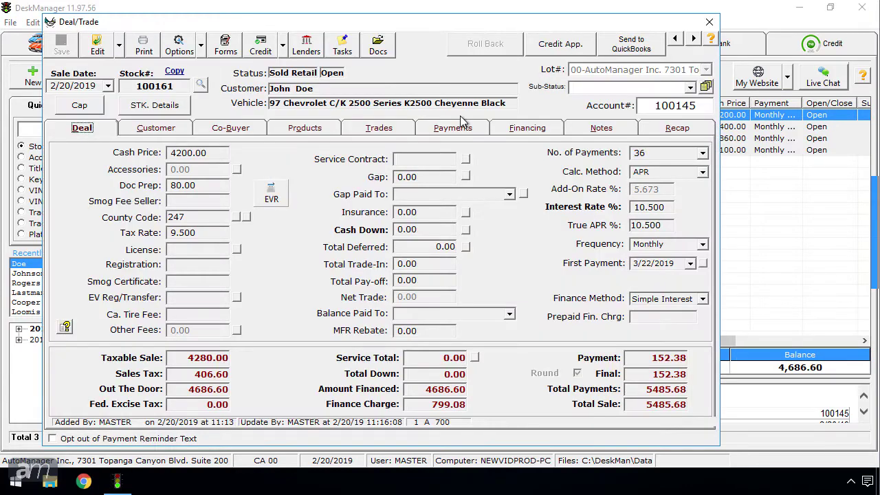
left_click(110, 53)
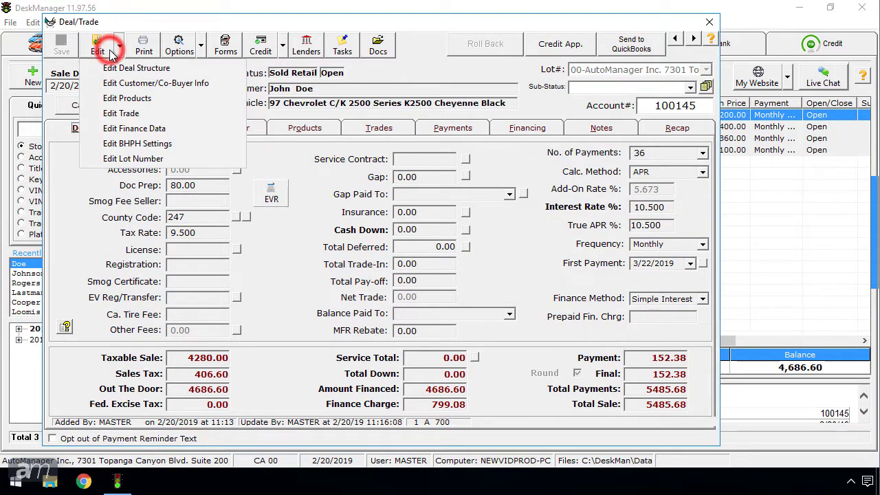
left_click(96, 69)
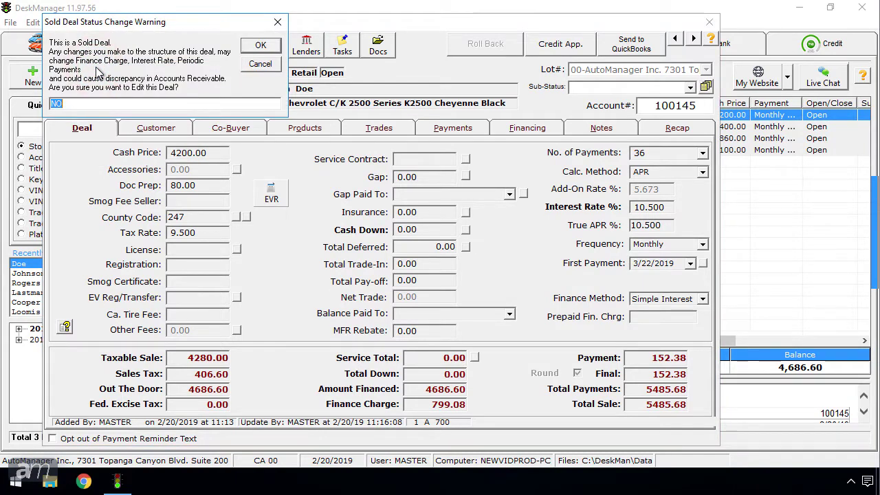
type("yes")
left_click(245, 44)
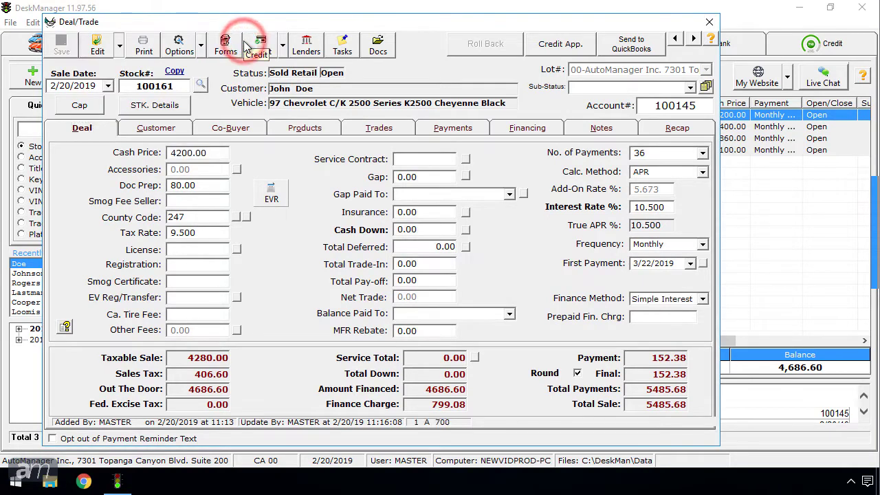
Re-save the deal and view its Payments tab, showing 4,686.60 balance due
left_click(72, 52)
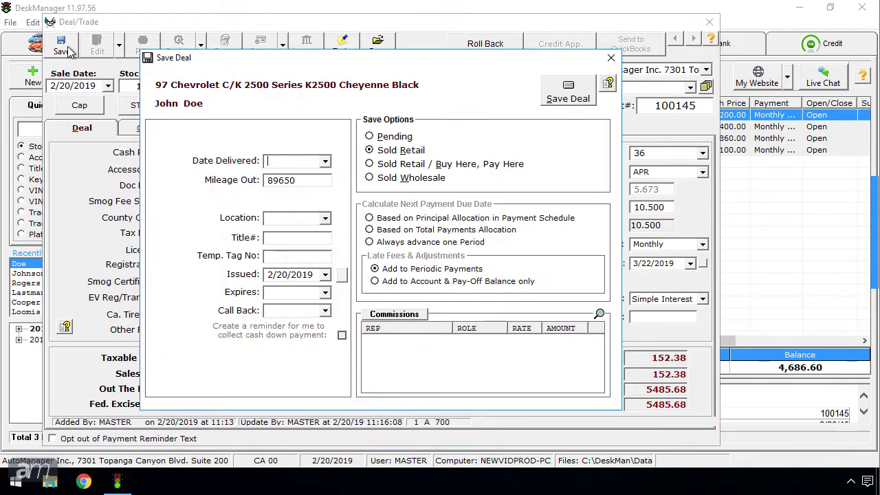
left_click(567, 99)
left_click(472, 131)
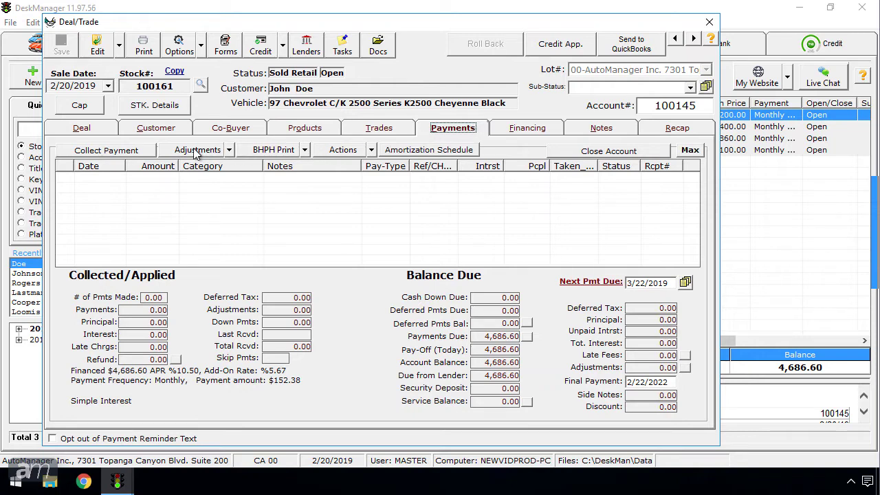
Collect and save a 4686.60 payment on stock 100161
left_click(134, 151)
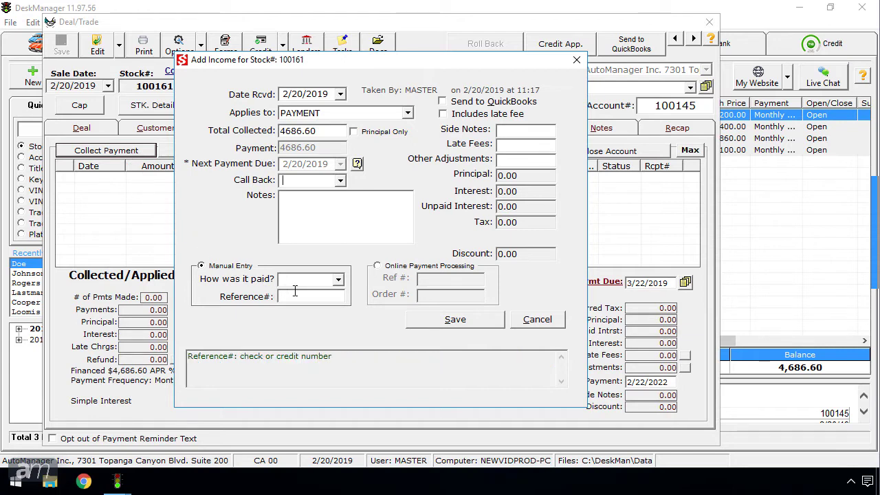
left_click(434, 320)
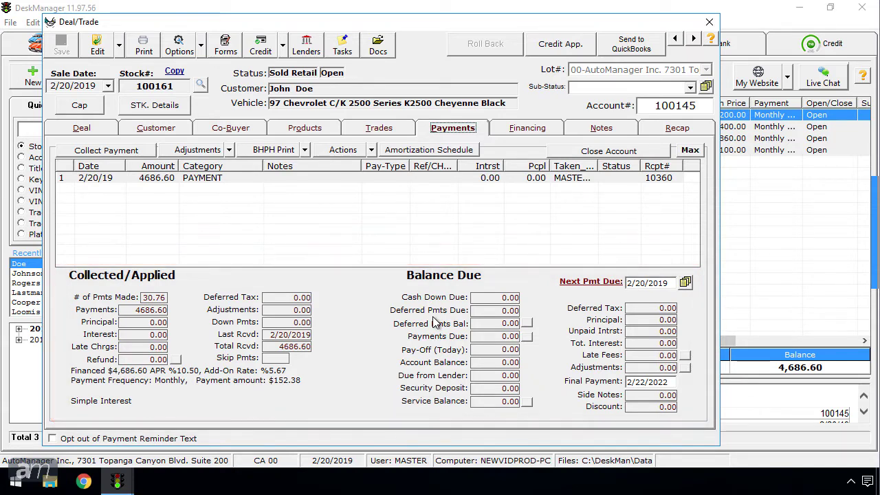
Select the 4686.60 payment row and review the options in its Actions dropdown
left_click(297, 177)
left_click(372, 150)
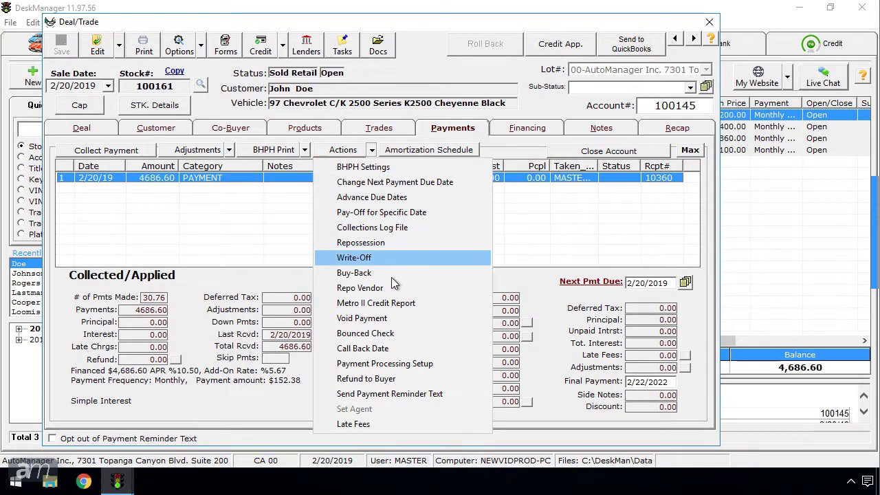
left_click(410, 320)
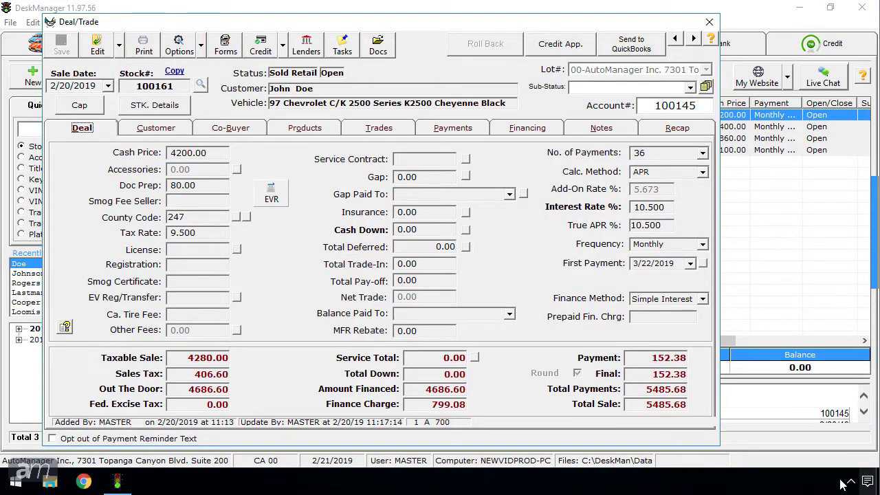
Bring up the Bill of Sale print options for the customer's deal
left_click(144, 45)
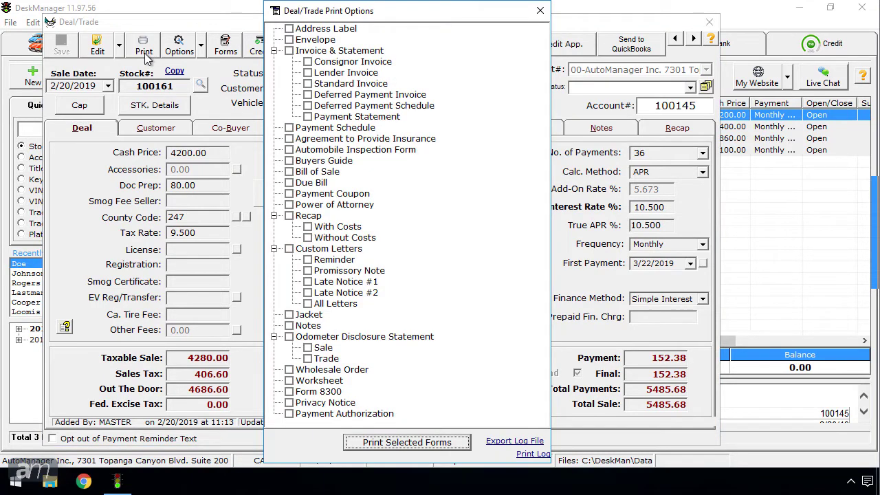
left_click(320, 173)
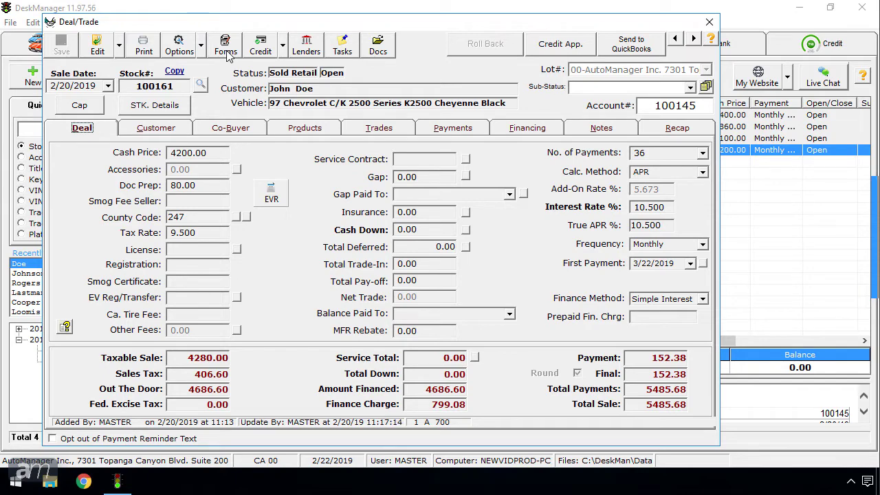
Open the deal's Forms & Contracts window and go to the Forms Library
left_click(226, 51)
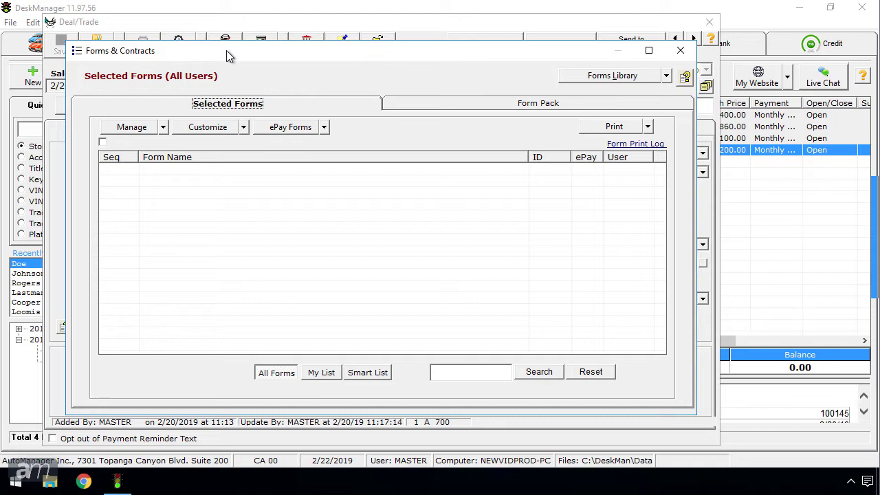
left_click(625, 75)
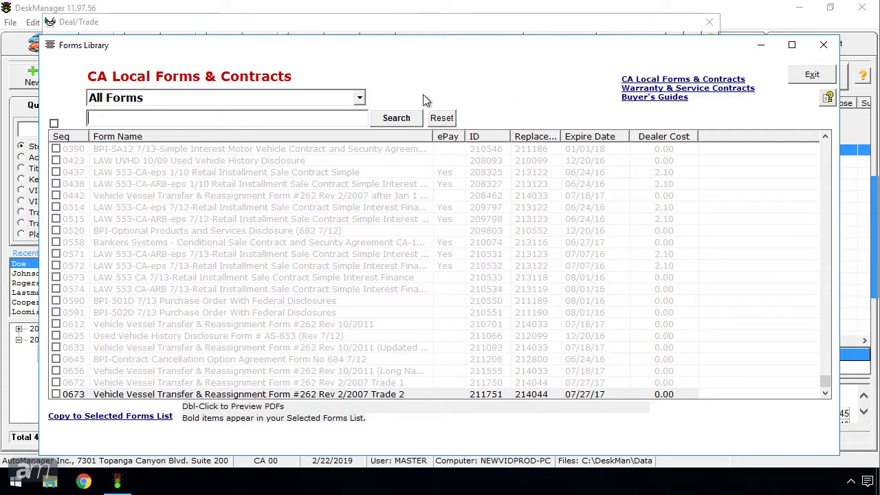
Keep the All Forms filter and browse the CA Local, Warranty & Service, and Buyer's Guides categories
left_click(360, 99)
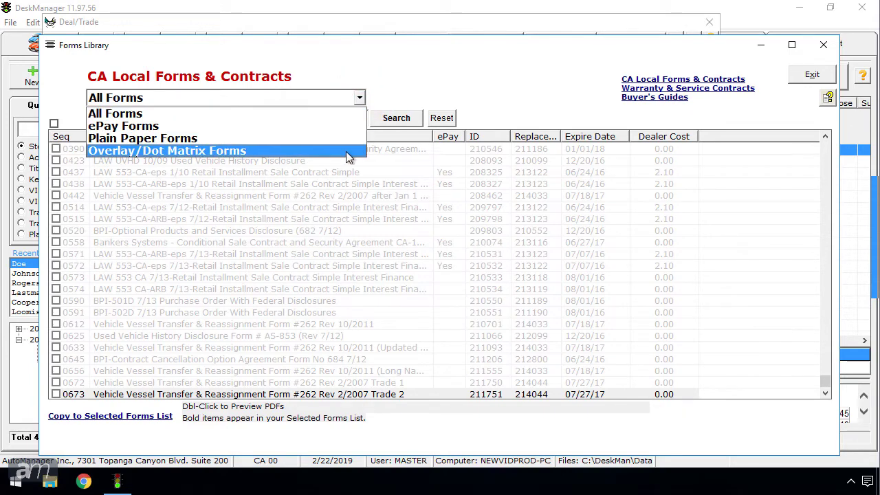
left_click(425, 94)
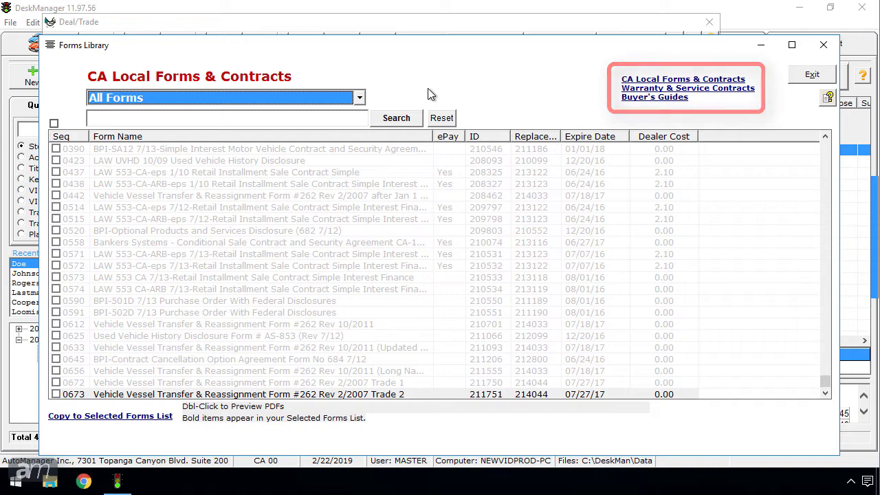
left_click(648, 79)
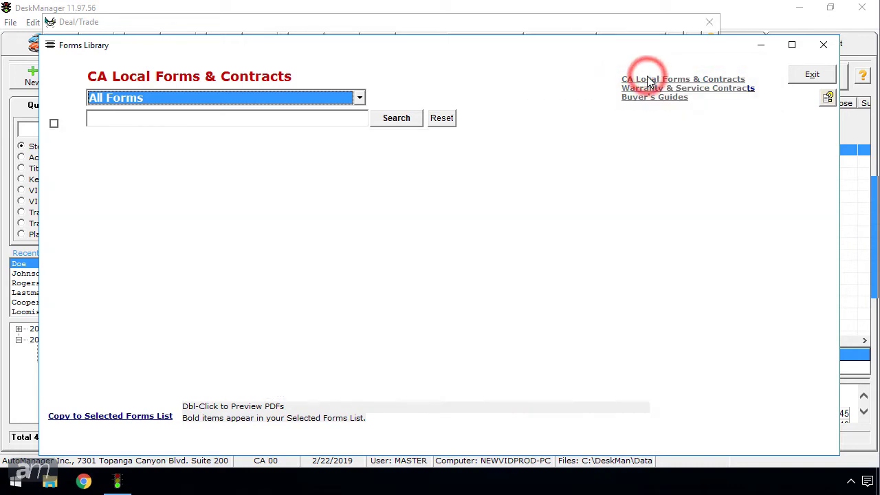
left_click(642, 89)
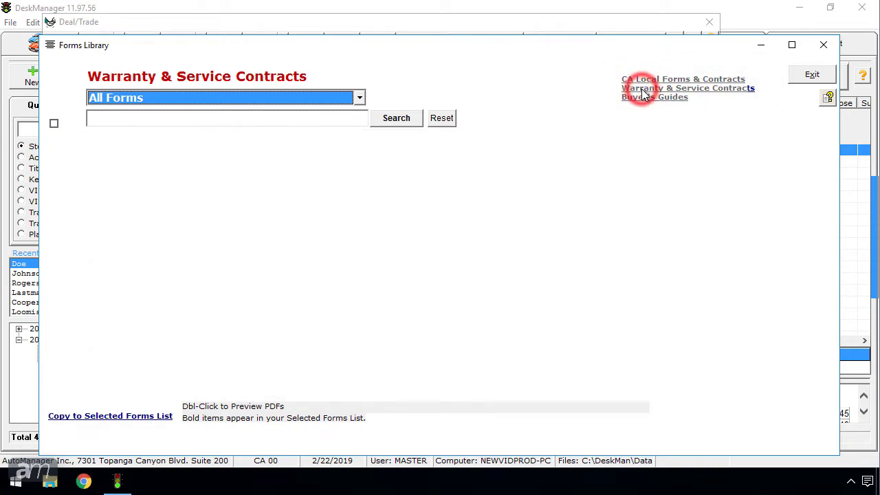
left_click(634, 99)
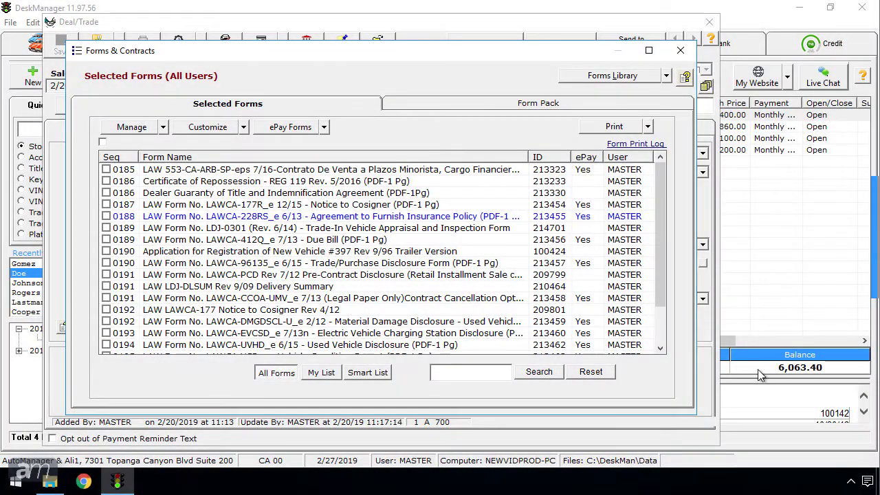
Open the ePay Credit purchase page and view the available Amount options
left_click(323, 127)
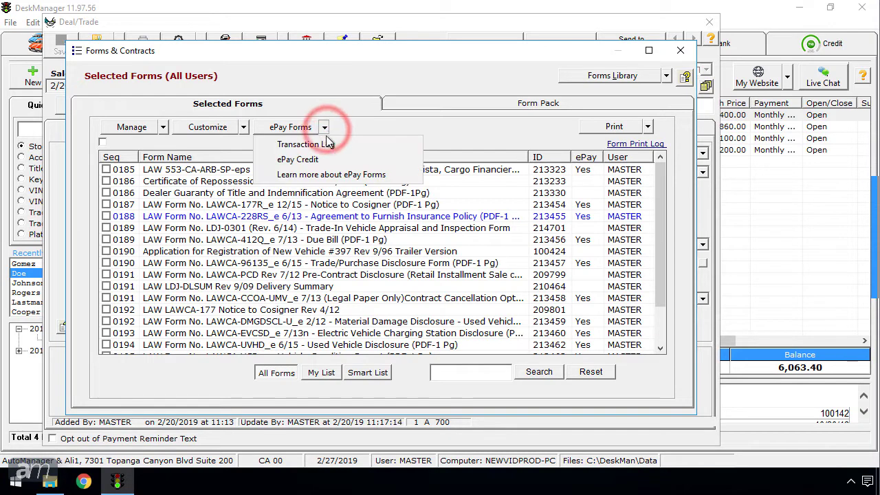
left_click(297, 160)
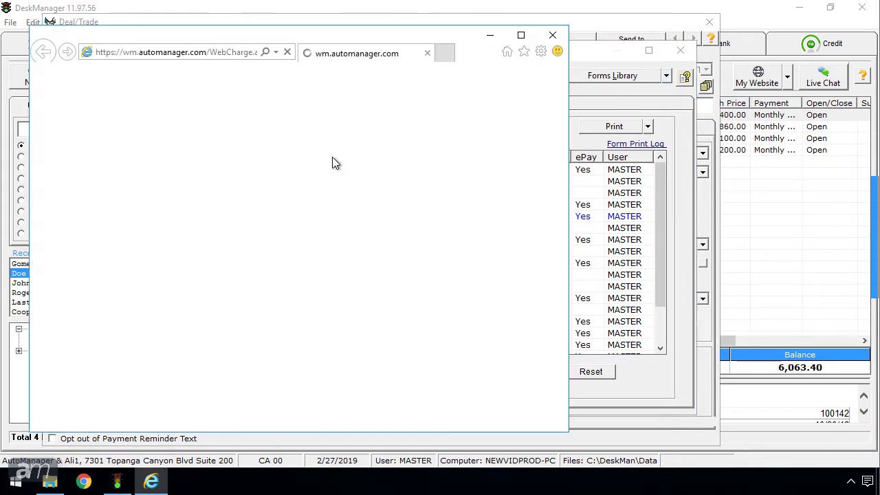
left_click(215, 277)
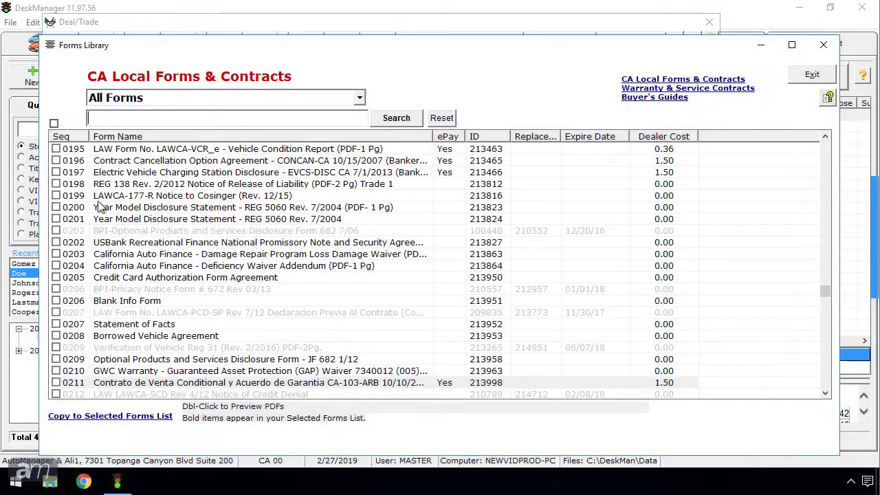
Copy forms 0196, 0200, 0205 and 0206 to the Selected Forms list and exit the library
left_click(57, 161)
left_click(56, 206)
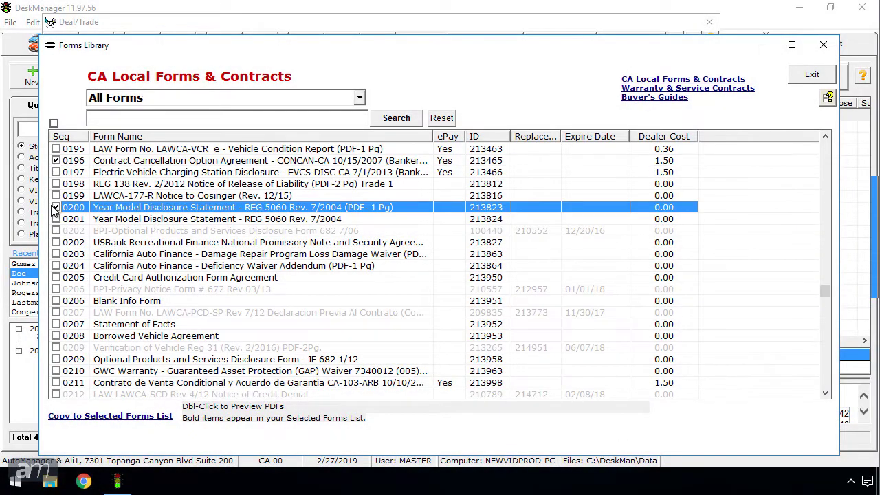
left_click(55, 277)
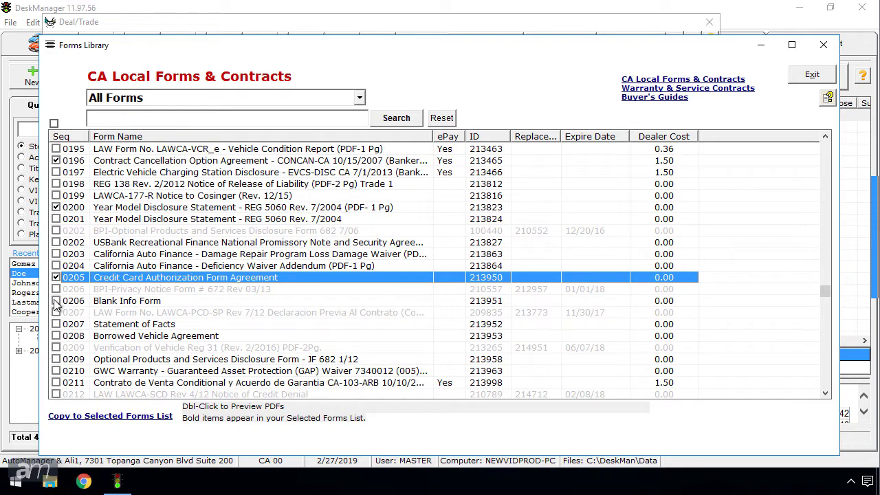
left_click(55, 300)
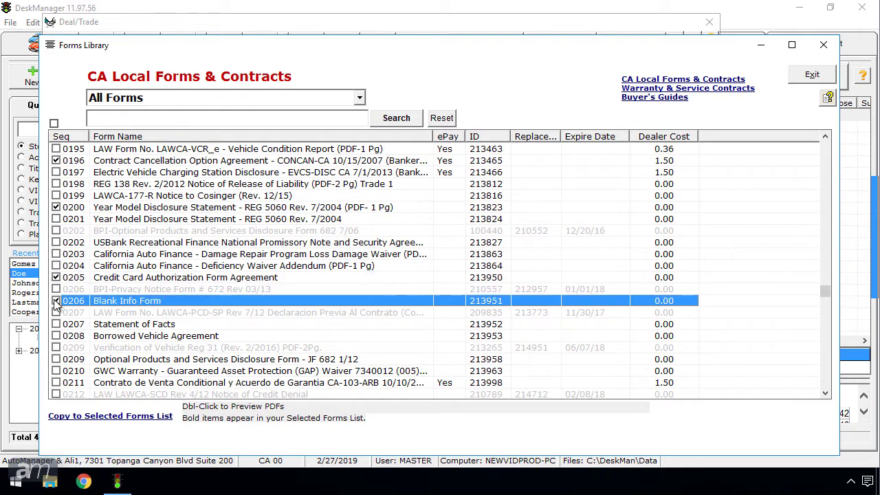
left_click(106, 415)
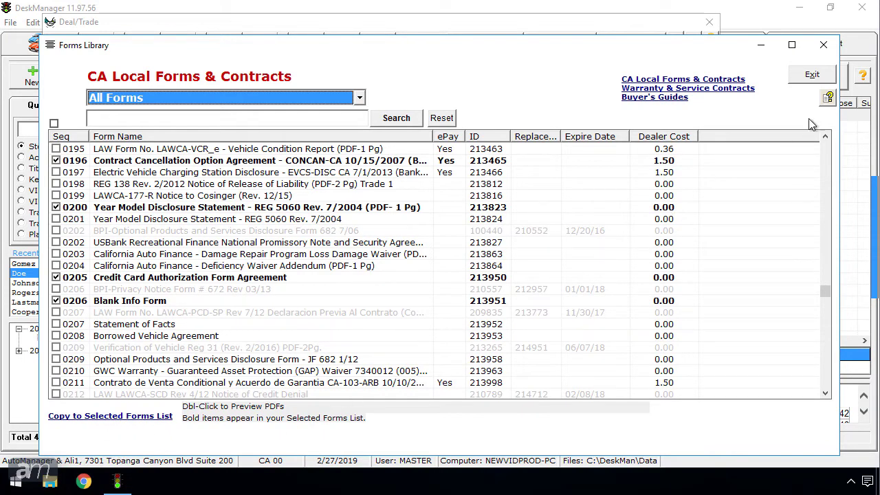
left_click(823, 81)
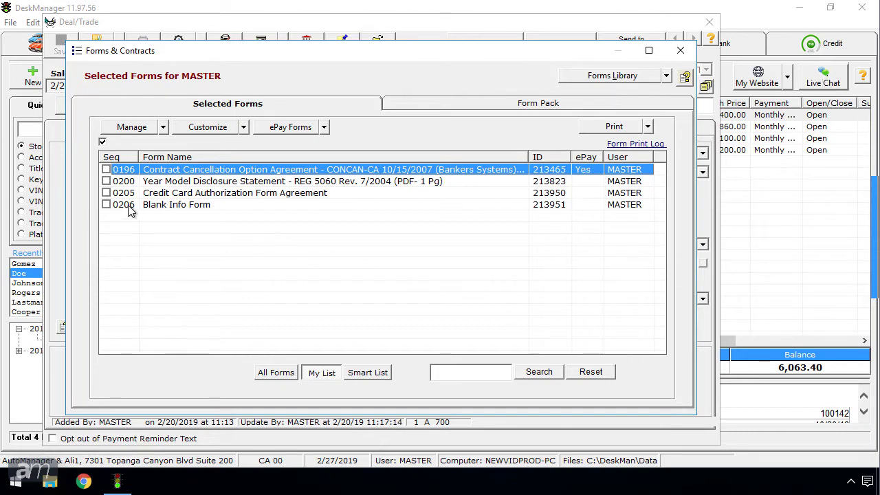
Remove the checked 0206 Blank Info Form via Manage > Remove Selected Forms, confirming the warning
left_click(146, 129)
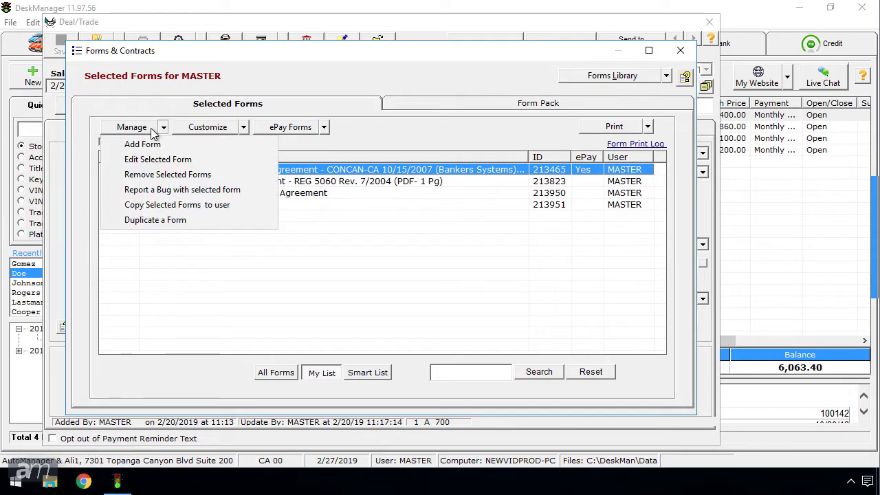
left_click(165, 174)
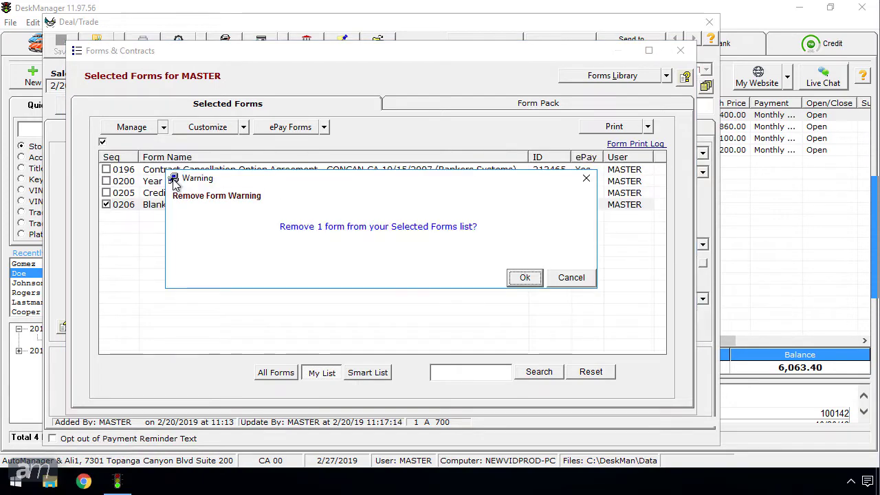
left_click(524, 278)
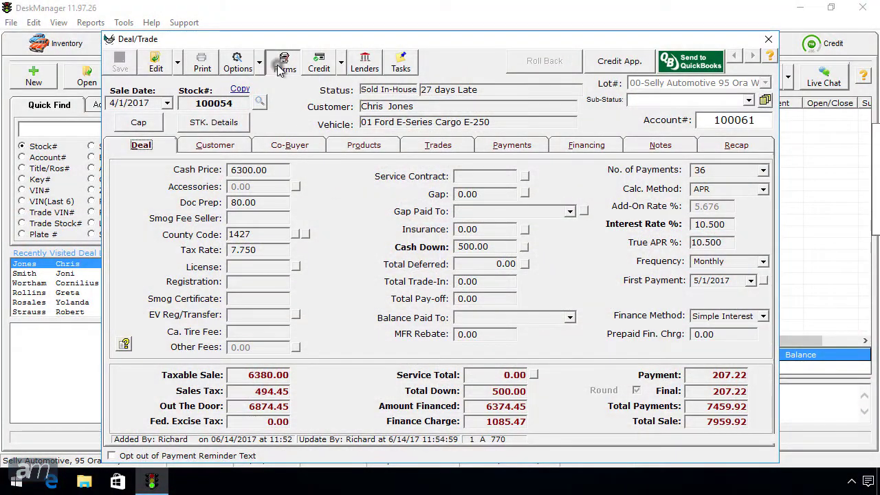
Open form 0744 LAW 553 CA 7/16 from Forms and bring up its print settings
left_click(282, 63)
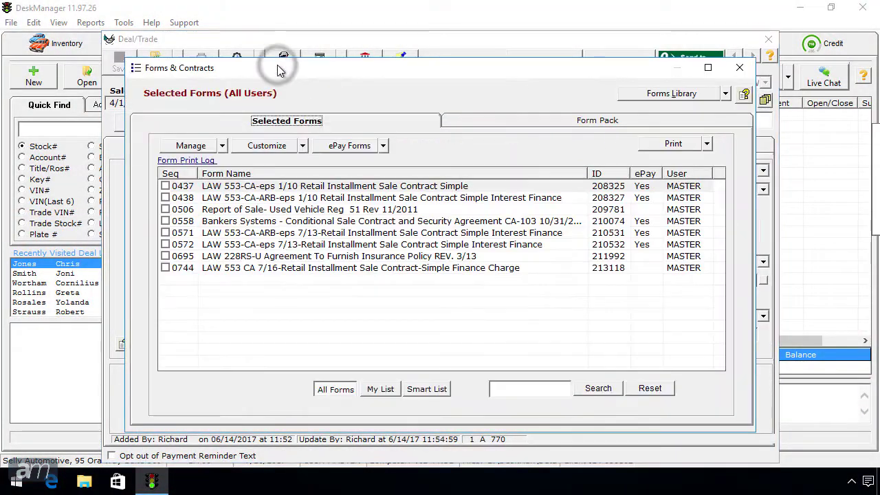
double_click(327, 269)
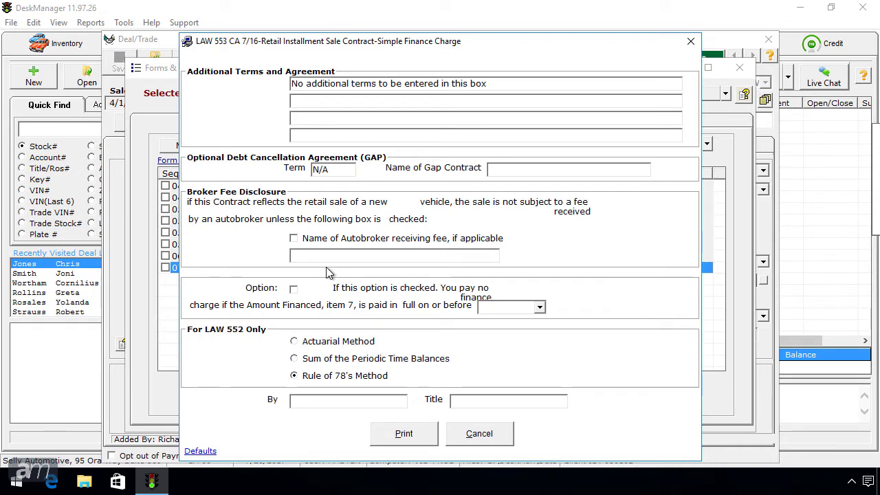
left_click(387, 431)
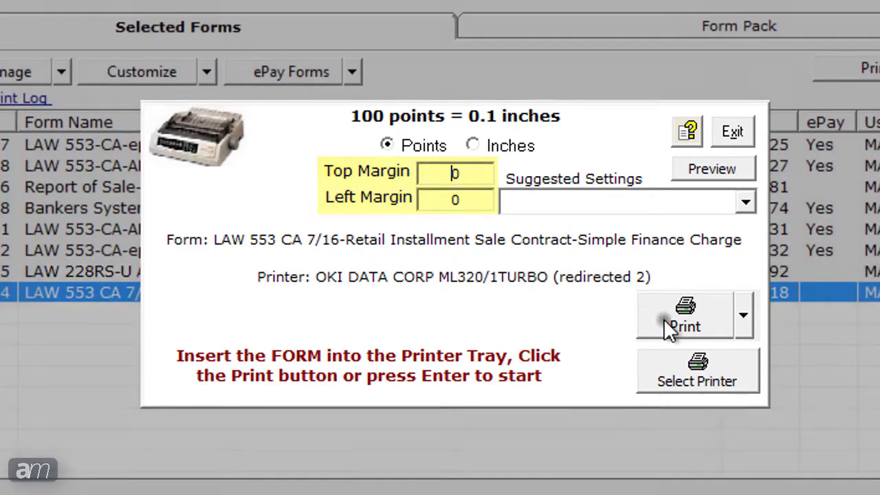
Print the contract on the dot-matrix printer with top and left margins at 0
left_click(663, 318)
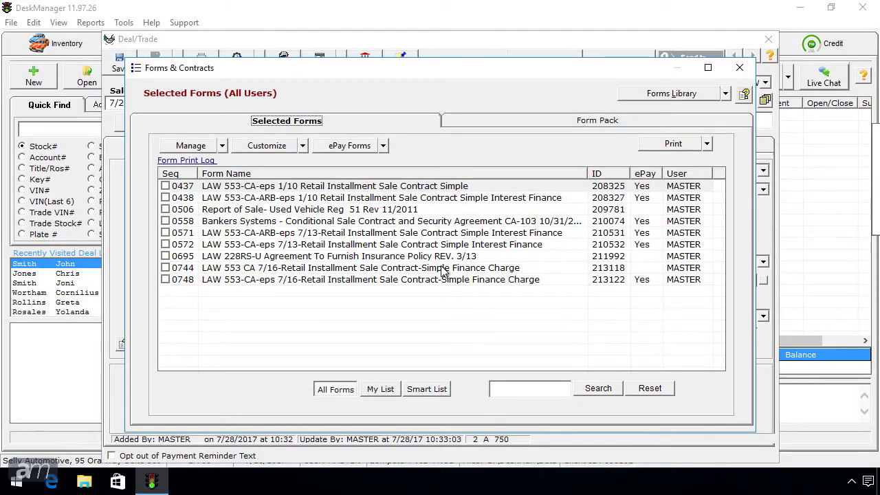
Reopen form 0744 from the Selected Forms list
double_click(440, 267)
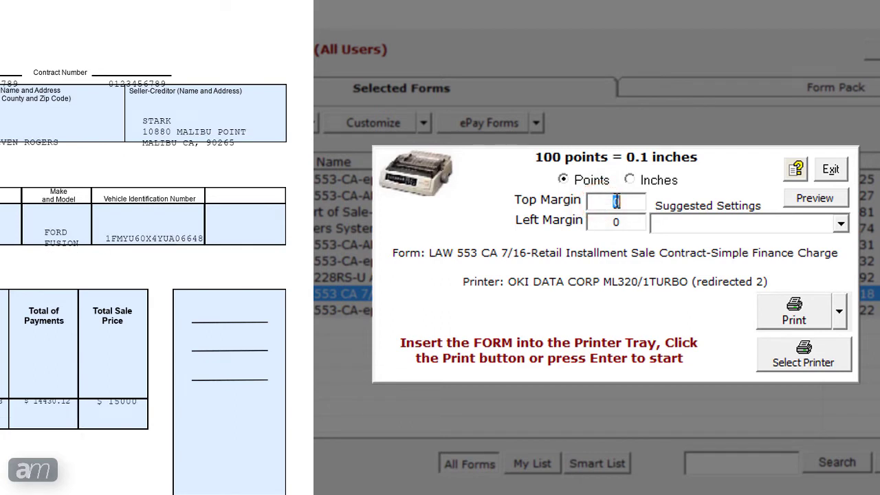
Enter -200 as the contract's top margin offset
type("-200")
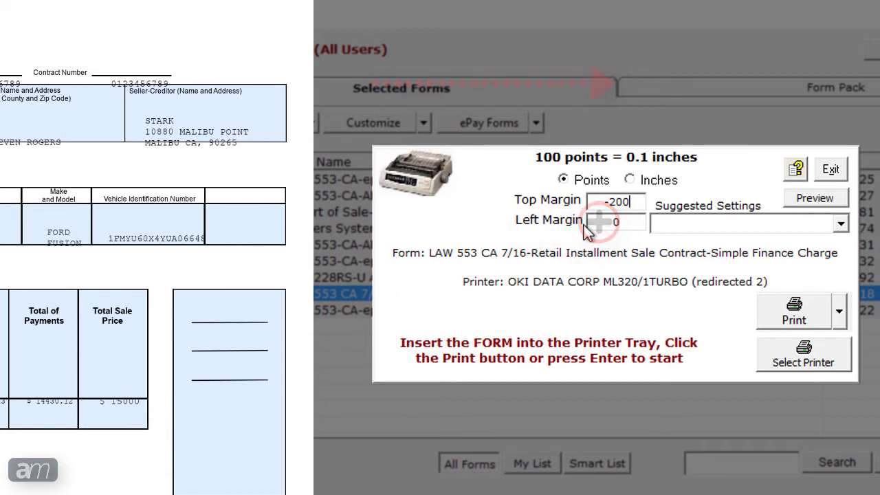
Change the left margin offset to -300 points and print the LAW 553 CA 7/16 contract
double_click(617, 219)
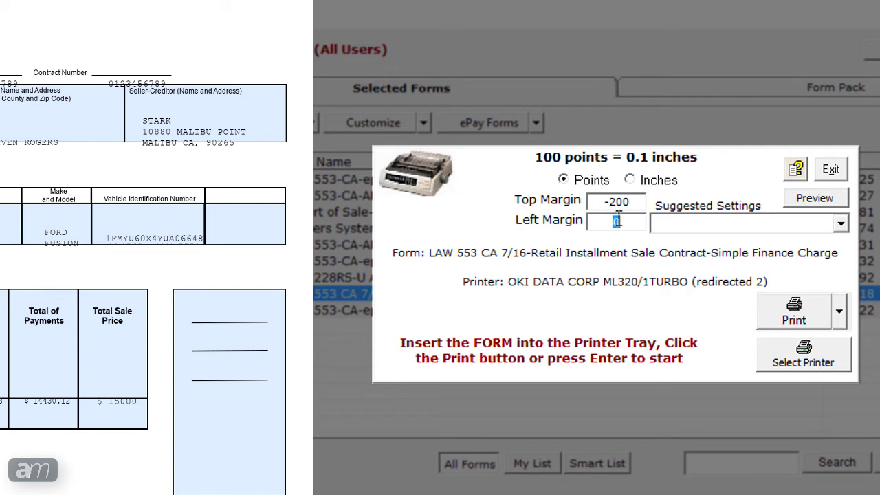
type("-300")
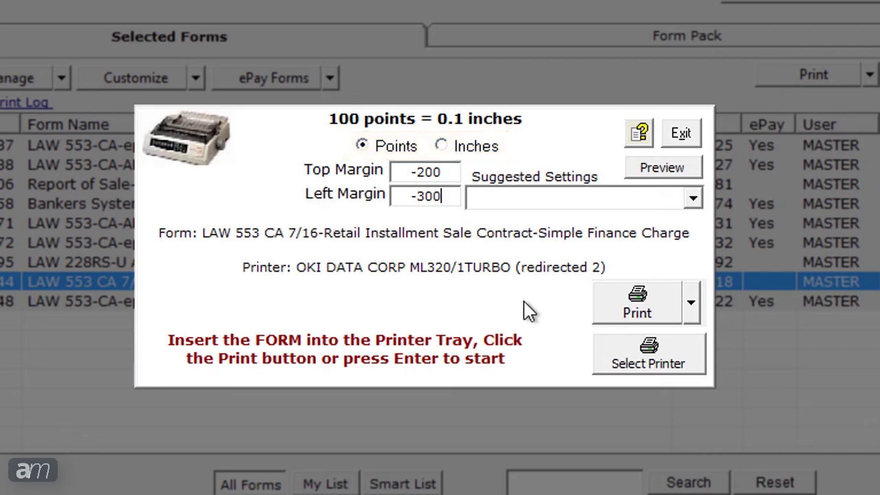
left_click(618, 305)
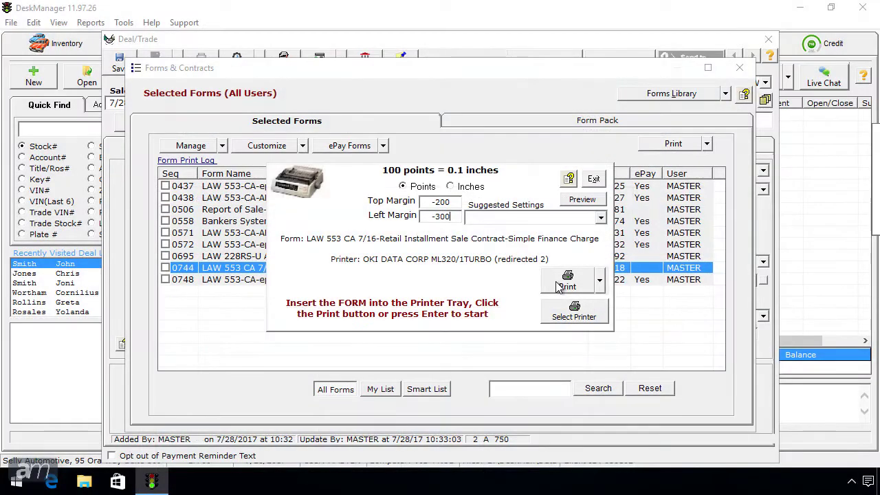
Reprint the LAW 553 CA 7/16 contract on the OKI dot-matrix printer with unchanged offsets
left_click(565, 281)
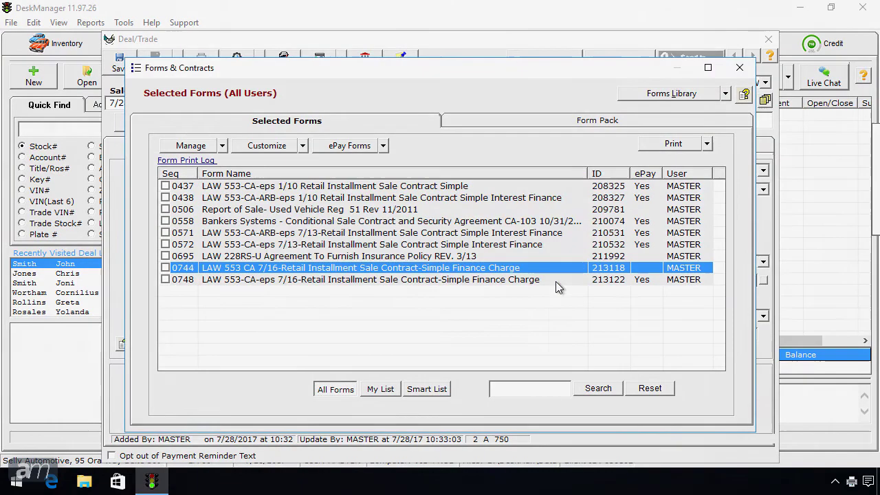